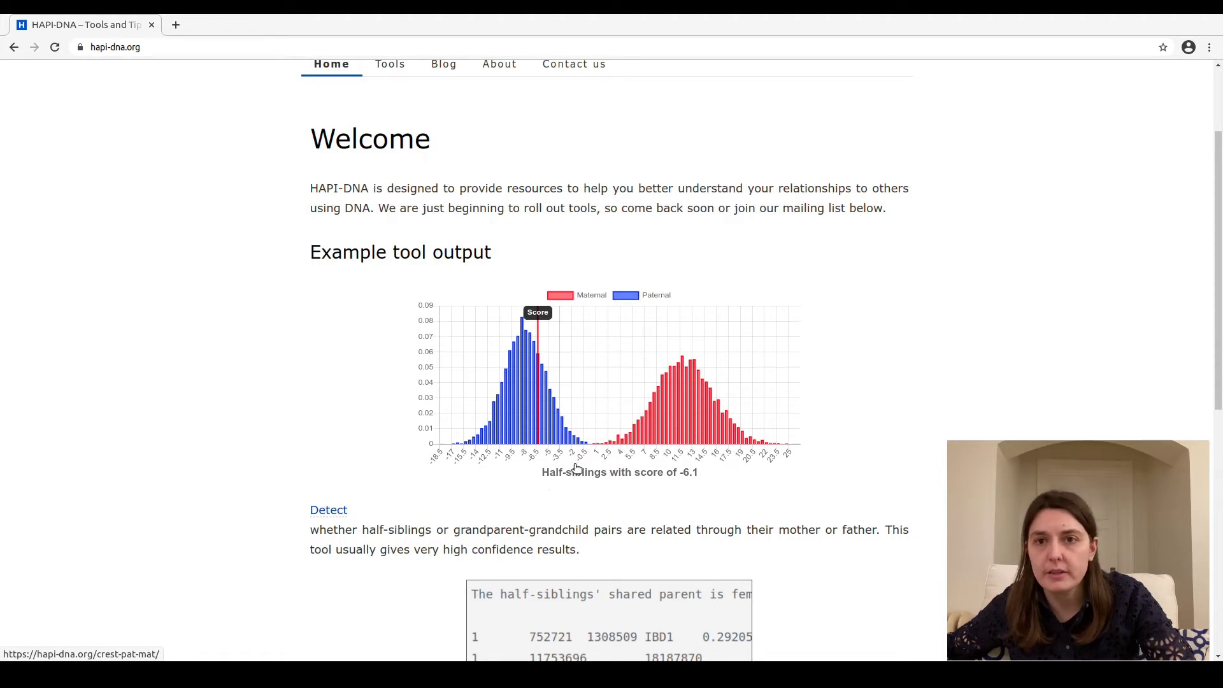
Step: Open the Paternal and maternal relative detector tool from the HAPI-DNA home page
{"action": "scroll", "coordinate": [577, 468], "scroll_direction": "up", "scroll_amount": 1}
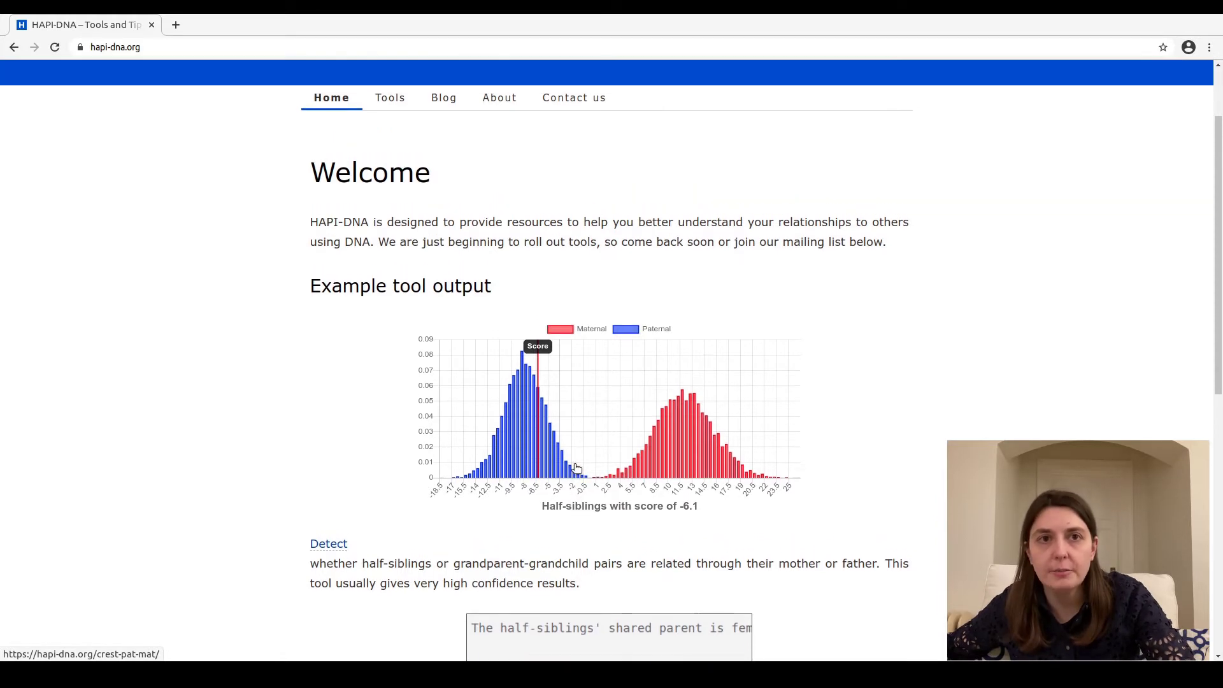
{"action": "scroll", "coordinate": [624, 504], "scroll_direction": "up", "scroll_amount": 1}
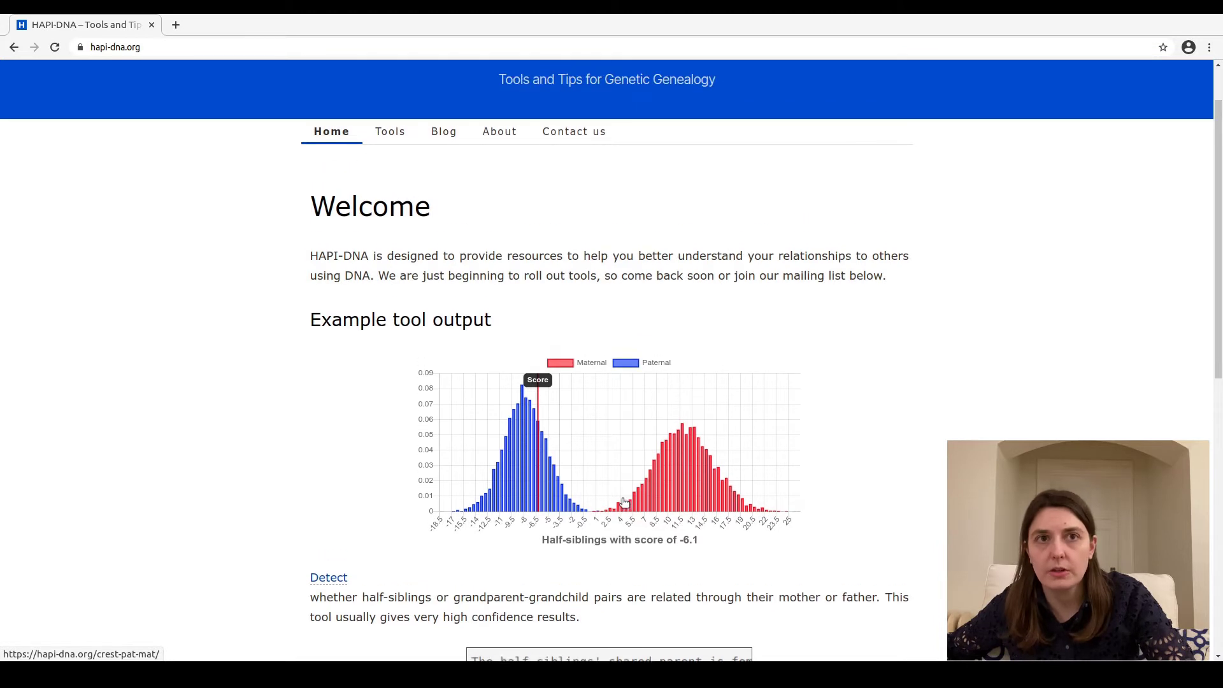
{"action": "scroll", "coordinate": [624, 503], "scroll_direction": "up", "scroll_amount": 2}
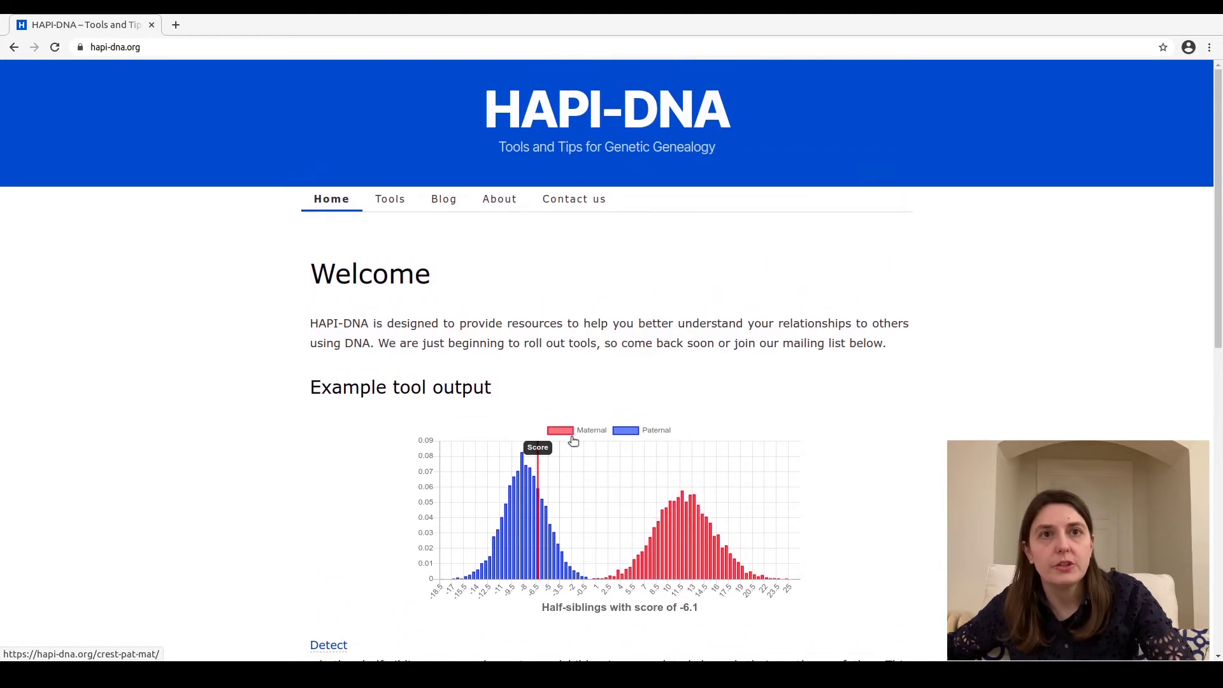
{"action": "mouse_move", "coordinate": [407, 209]}
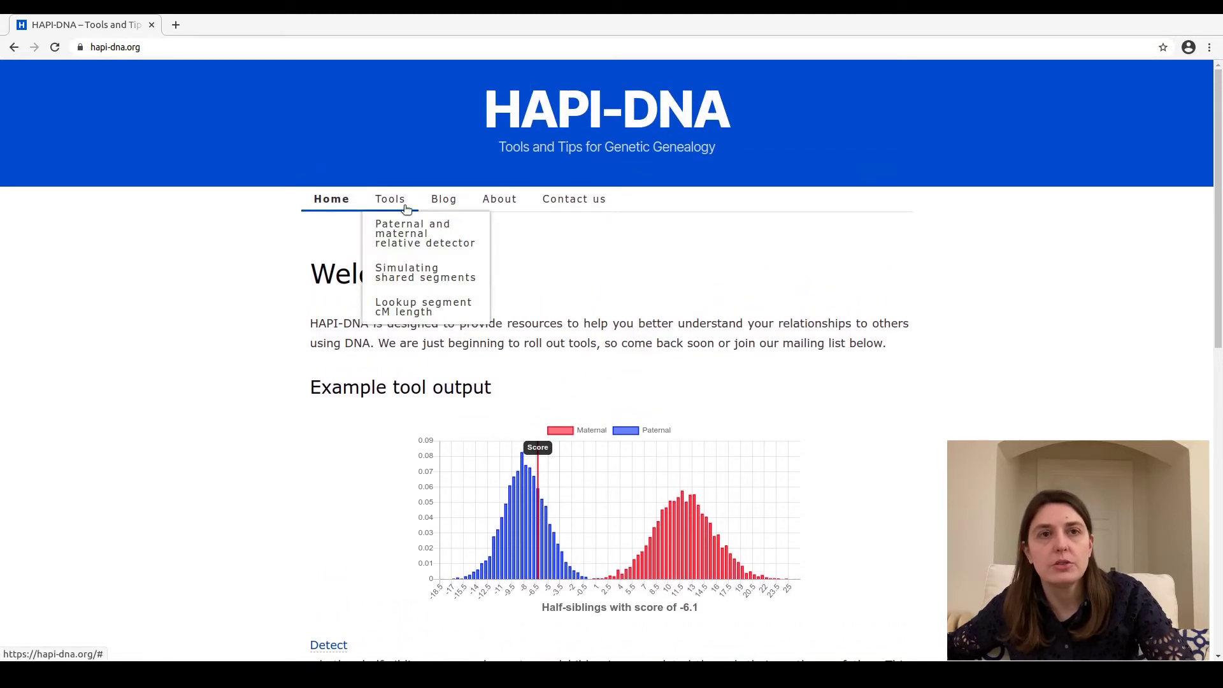
{"action": "left_click", "coordinate": [403, 255]}
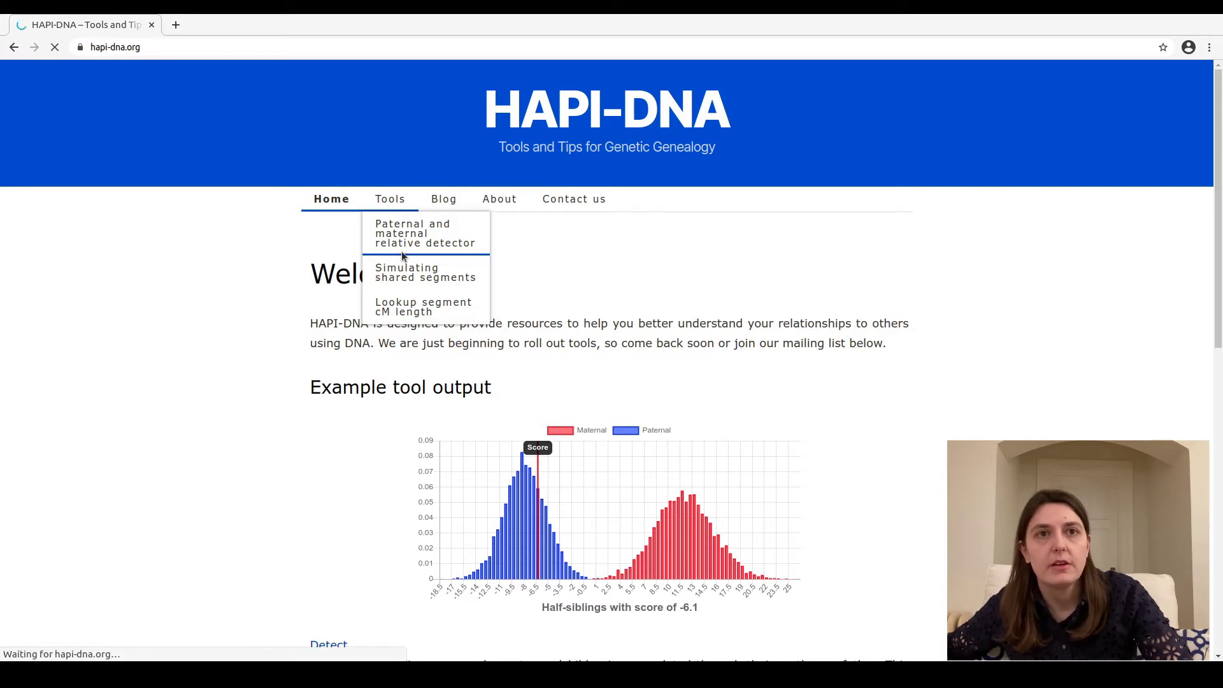
Step: Examine the relative detector's description, segment format instructions, input form and note about simulating segments
{"action": "scroll", "coordinate": [401, 263], "scroll_direction": "down", "scroll_amount": 1}
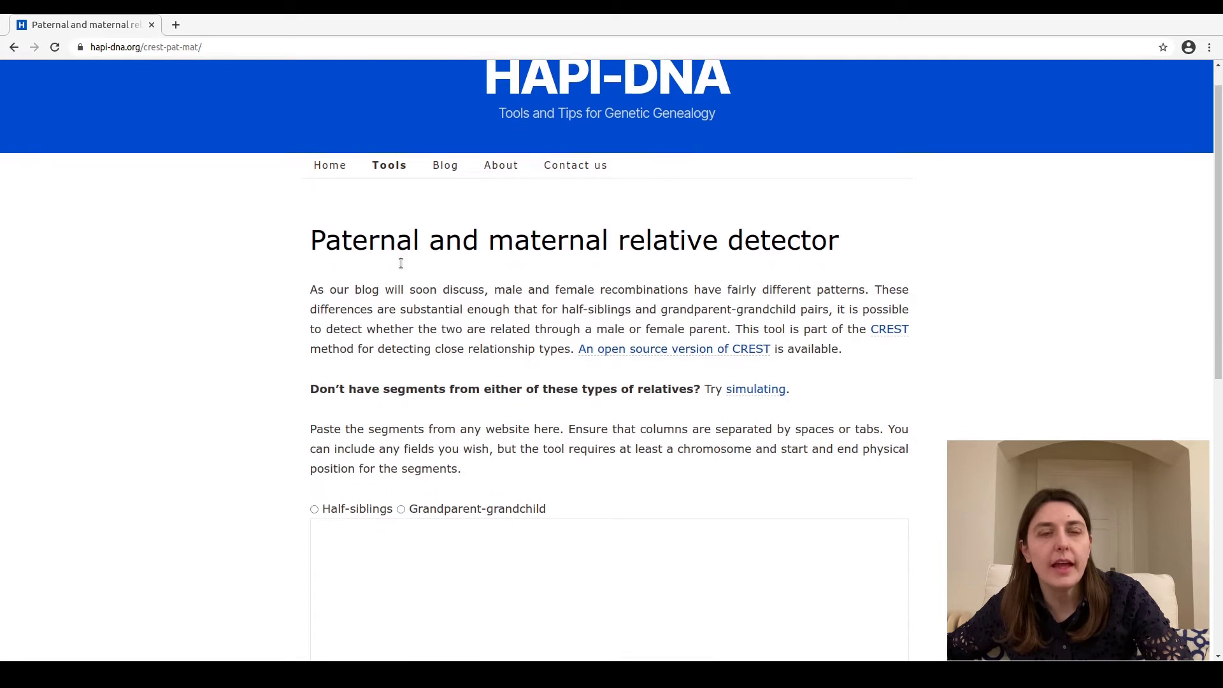
{"action": "scroll", "coordinate": [401, 263], "scroll_direction": "down", "scroll_amount": 5}
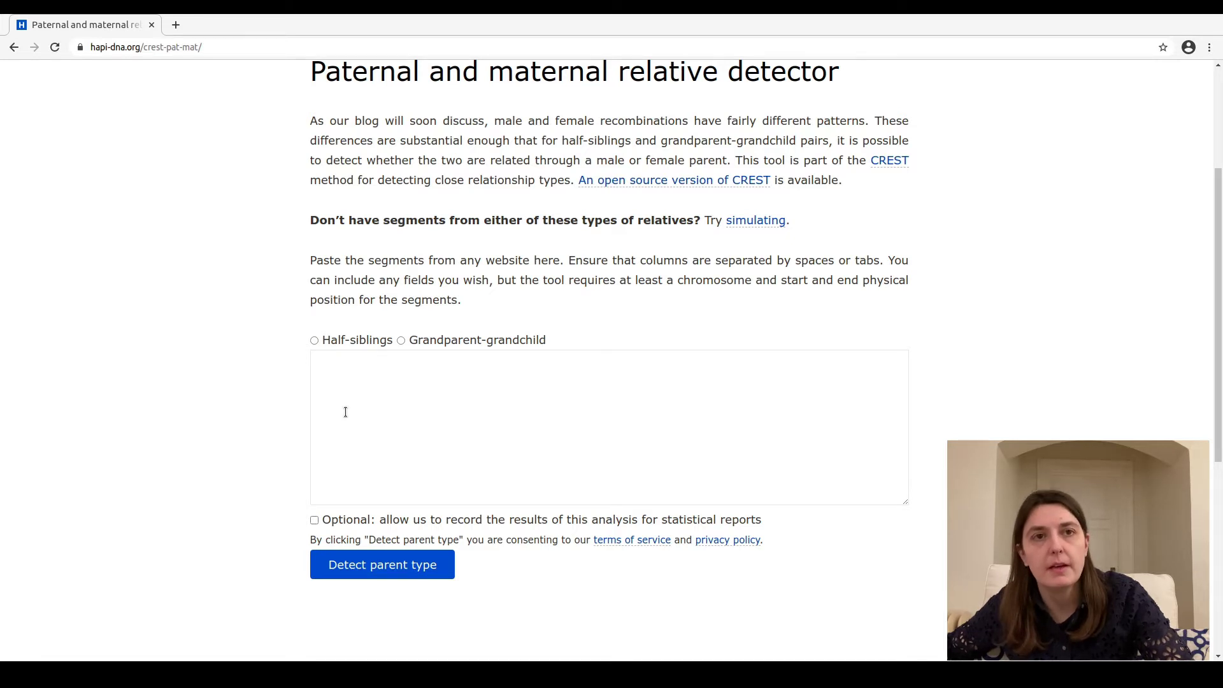
{"action": "scroll", "coordinate": [345, 411], "scroll_direction": "up", "scroll_amount": 5}
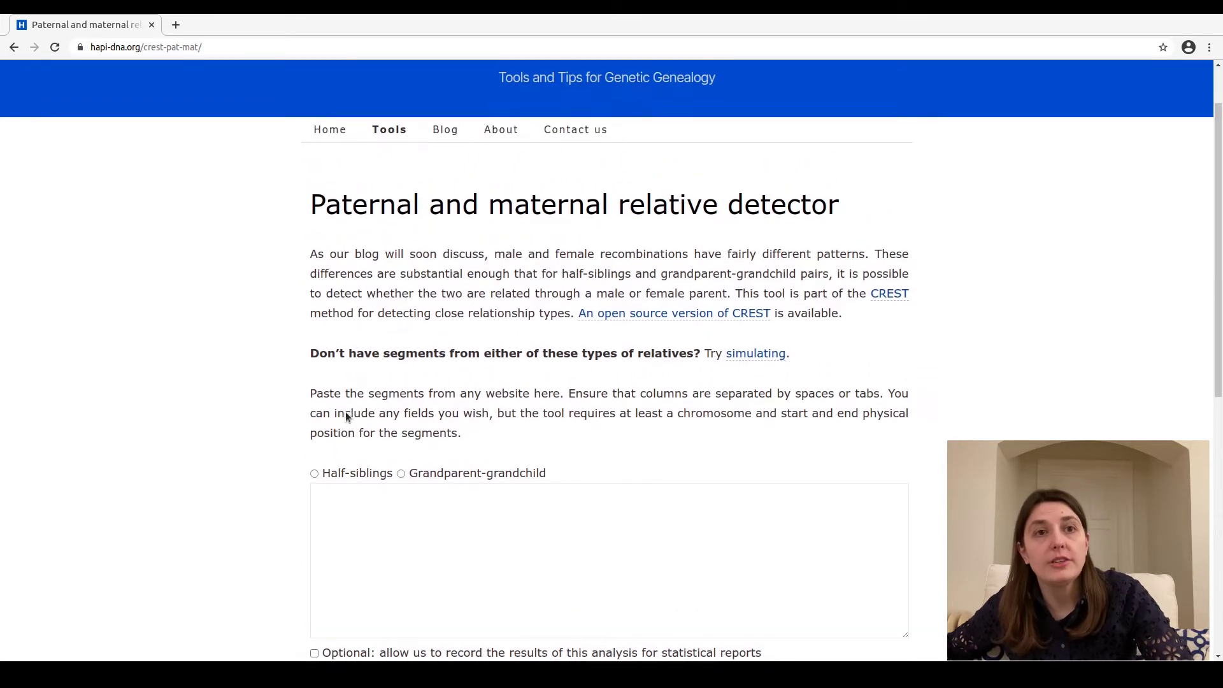
{"action": "scroll", "coordinate": [345, 411], "scroll_direction": "down", "scroll_amount": 2}
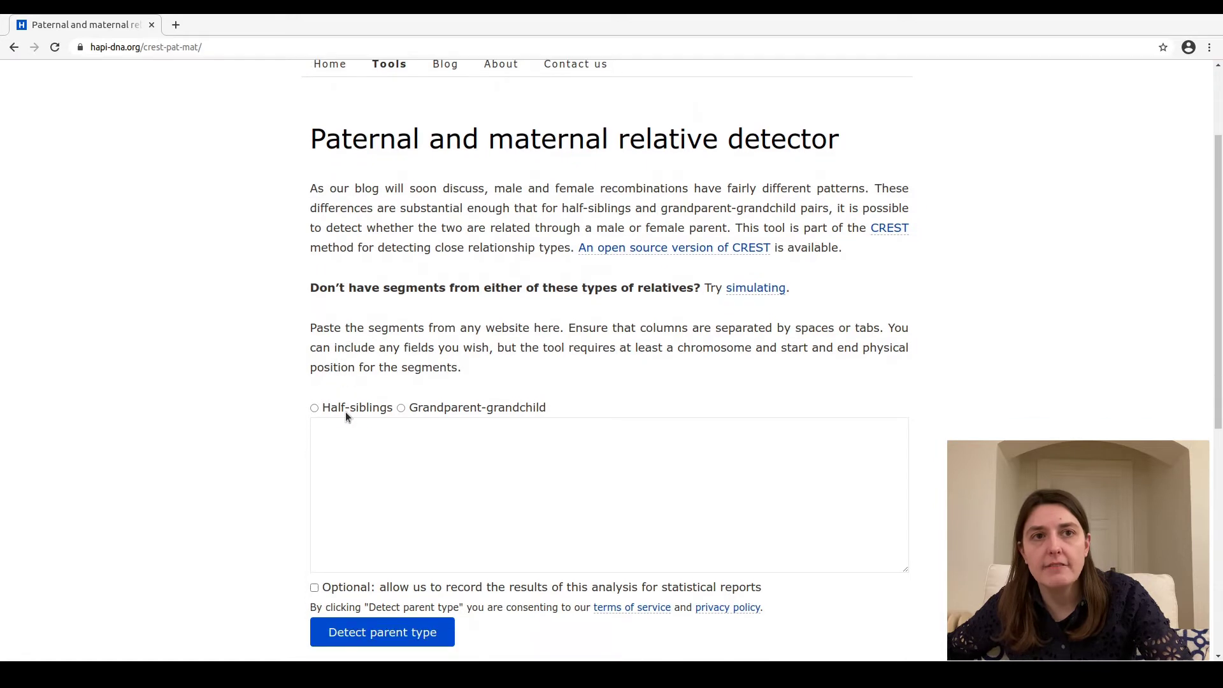
{"action": "scroll", "coordinate": [346, 411], "scroll_direction": "down", "scroll_amount": 2}
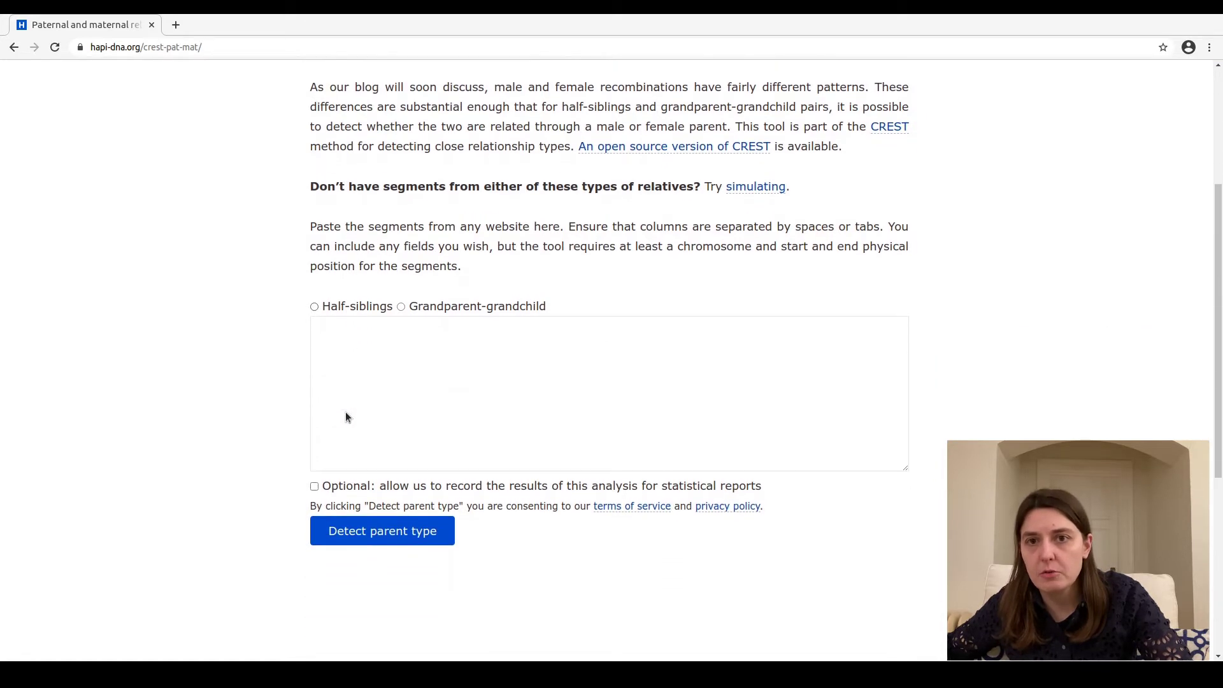
{"action": "scroll", "coordinate": [345, 411], "scroll_direction": "up", "scroll_amount": 3}
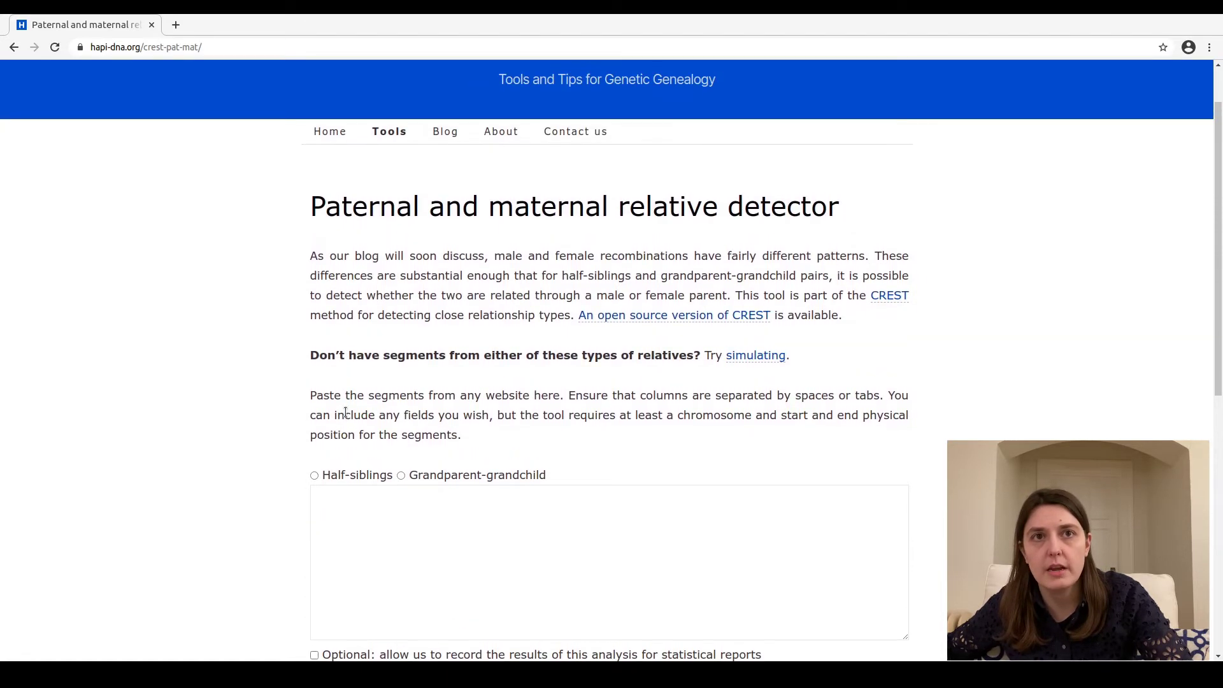
{"action": "scroll", "coordinate": [345, 411], "scroll_direction": "up", "scroll_amount": 1}
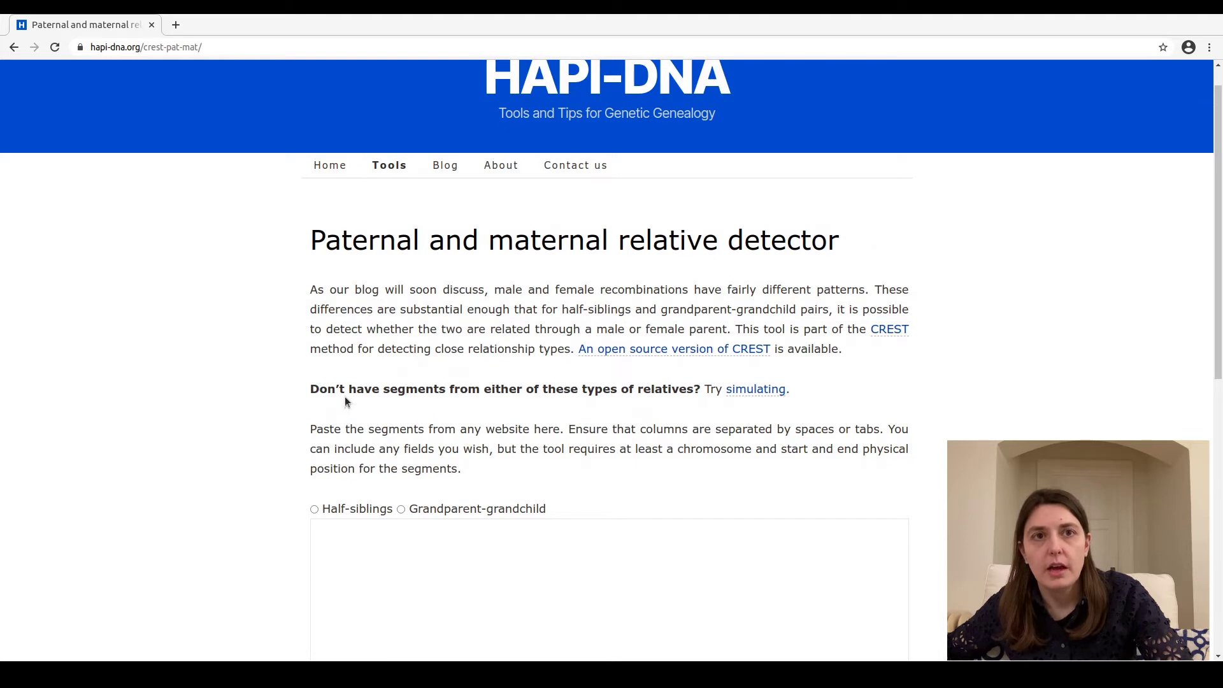
{"action": "left_click_drag", "start_coordinate": [311, 390], "coordinate": [554, 390]}
{"action": "left_click", "coordinate": [548, 390]}
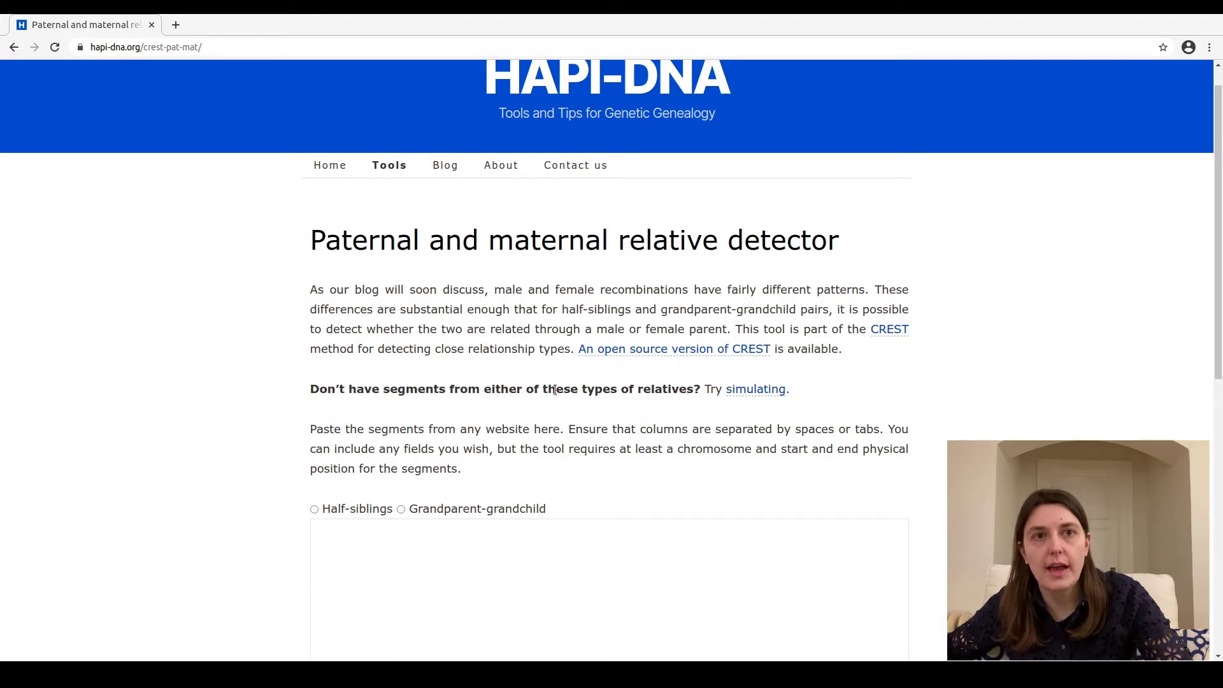
Step: Open the linked segment simulator and simulate shared segments for the Half-siblings relationship with a blank random seed
{"action": "left_click", "coordinate": [756, 390]}
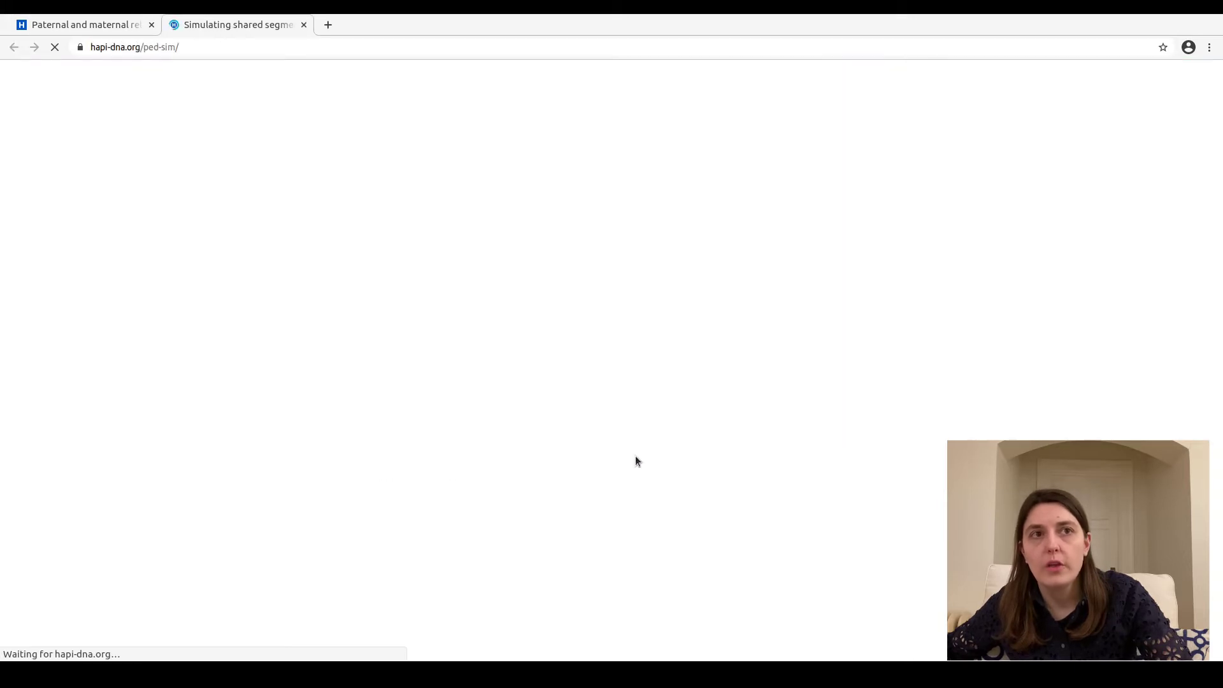
{"action": "scroll", "coordinate": [485, 440], "scroll_direction": "down", "scroll_amount": 3}
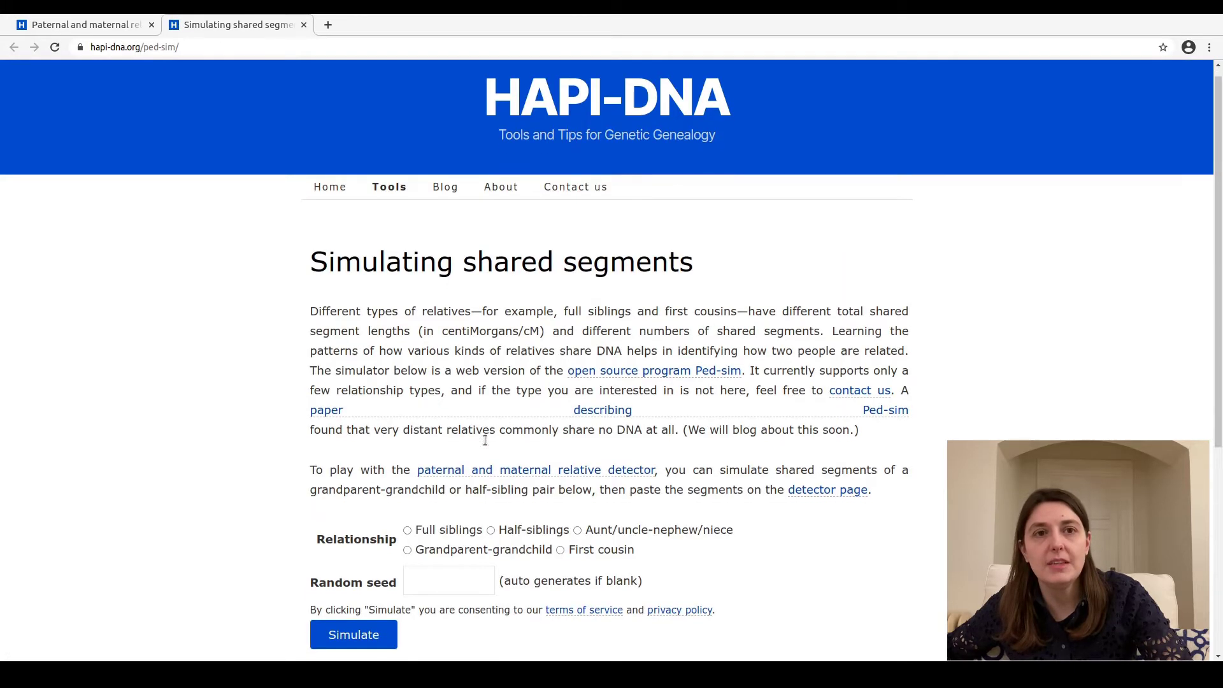
{"action": "scroll", "coordinate": [485, 444], "scroll_direction": "down", "scroll_amount": 1}
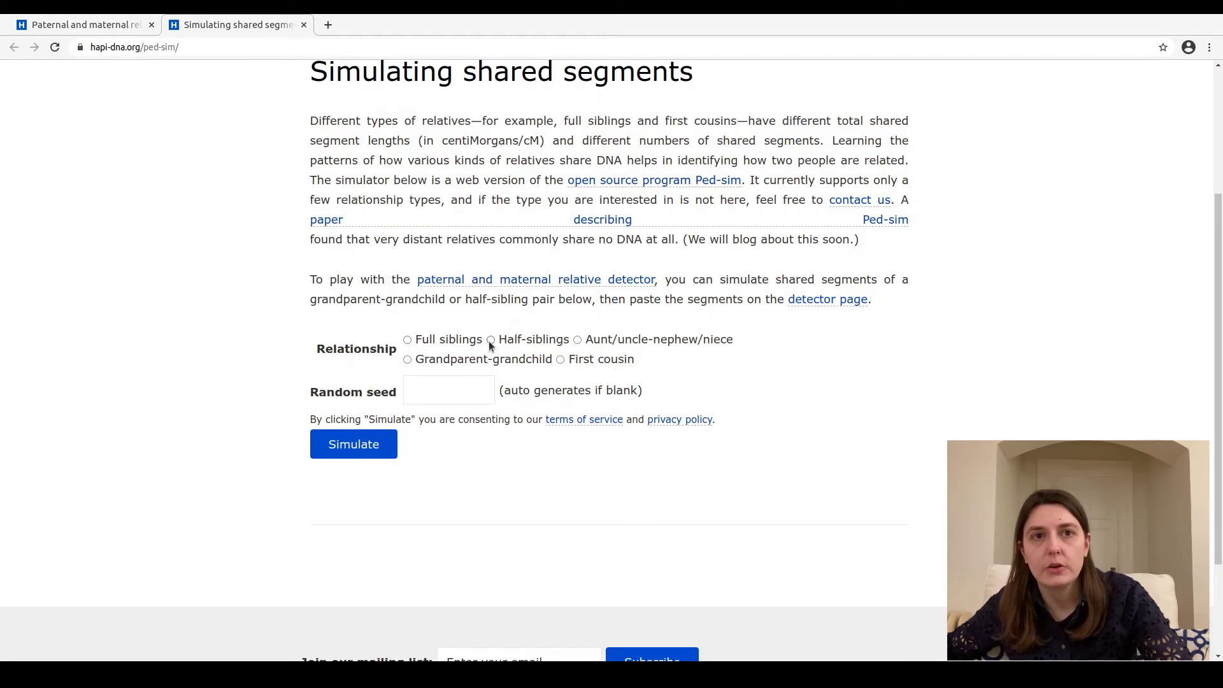
{"action": "left_click", "coordinate": [371, 451]}
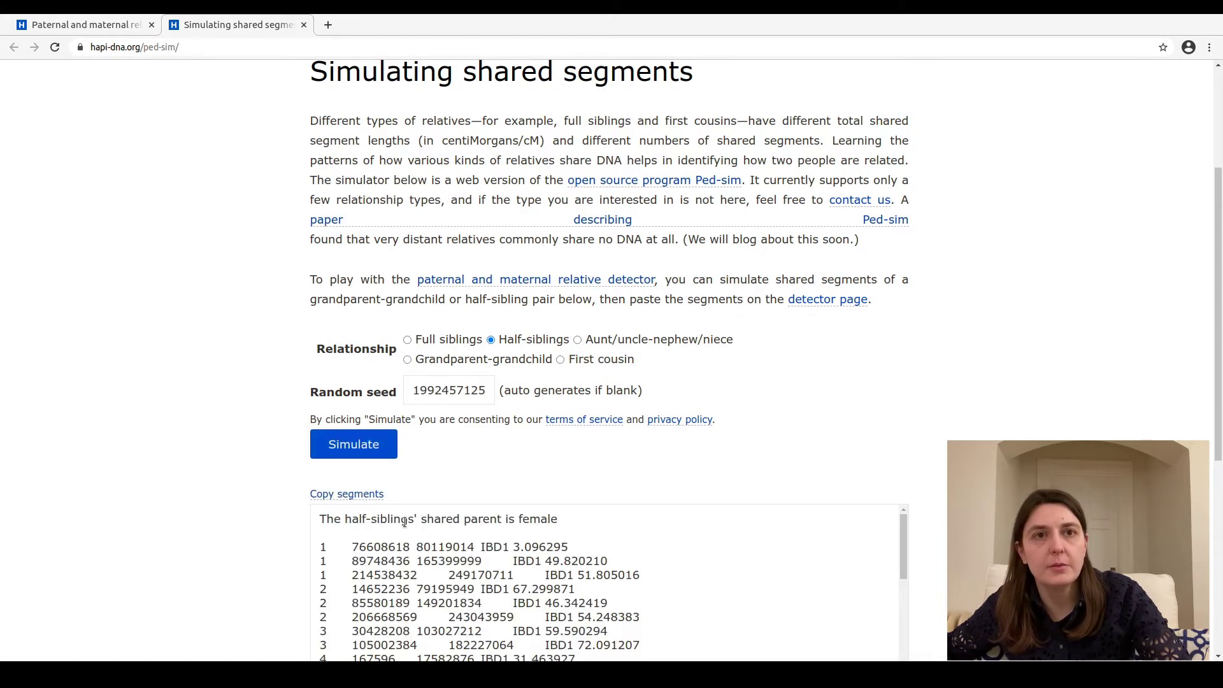
Step: Review the simulated segment list and the line stating the half-siblings' shared parent
{"action": "scroll", "coordinate": [405, 522], "scroll_direction": "down", "scroll_amount": 3}
{"action": "scroll", "coordinate": [405, 522], "scroll_direction": "up", "scroll_amount": 3}
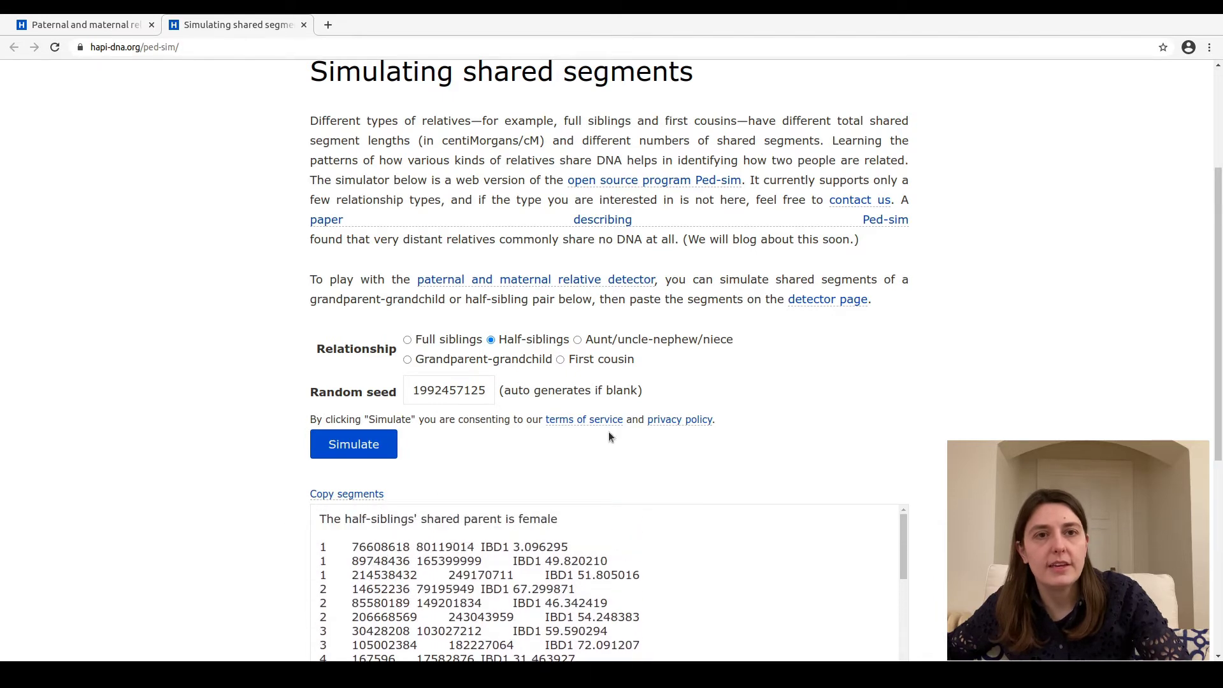
{"action": "scroll", "coordinate": [671, 442], "scroll_direction": "down", "scroll_amount": 3}
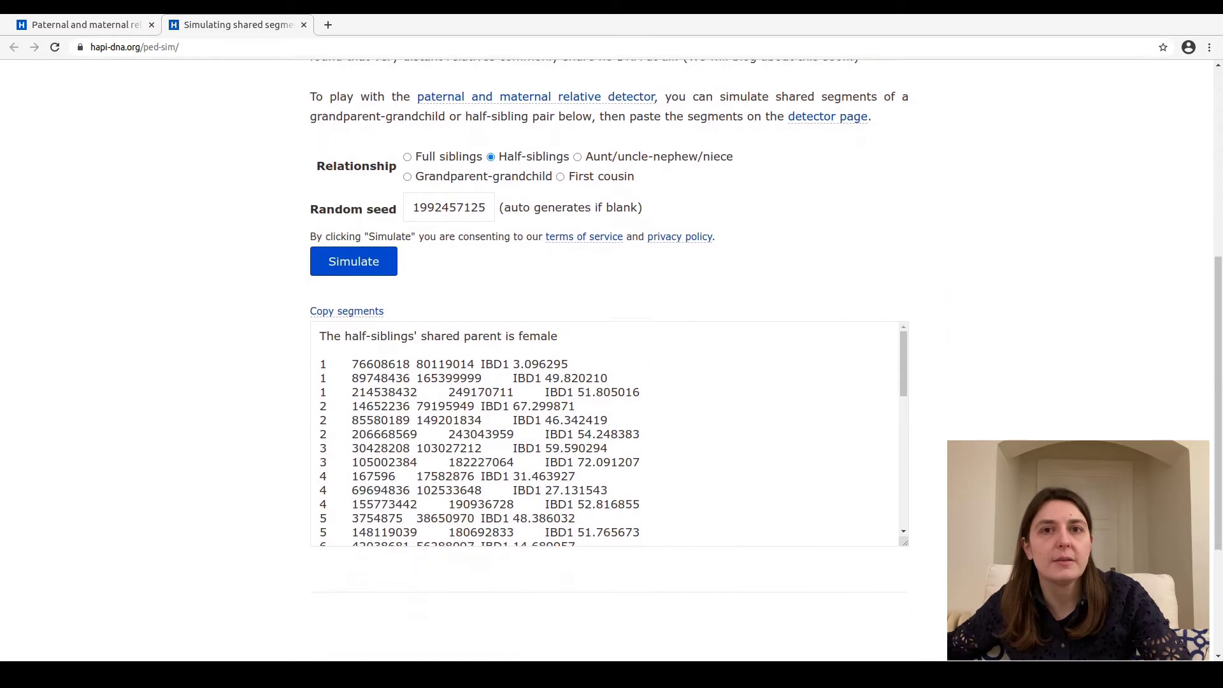
{"action": "scroll", "coordinate": [682, 387], "scroll_direction": "down", "scroll_amount": 5}
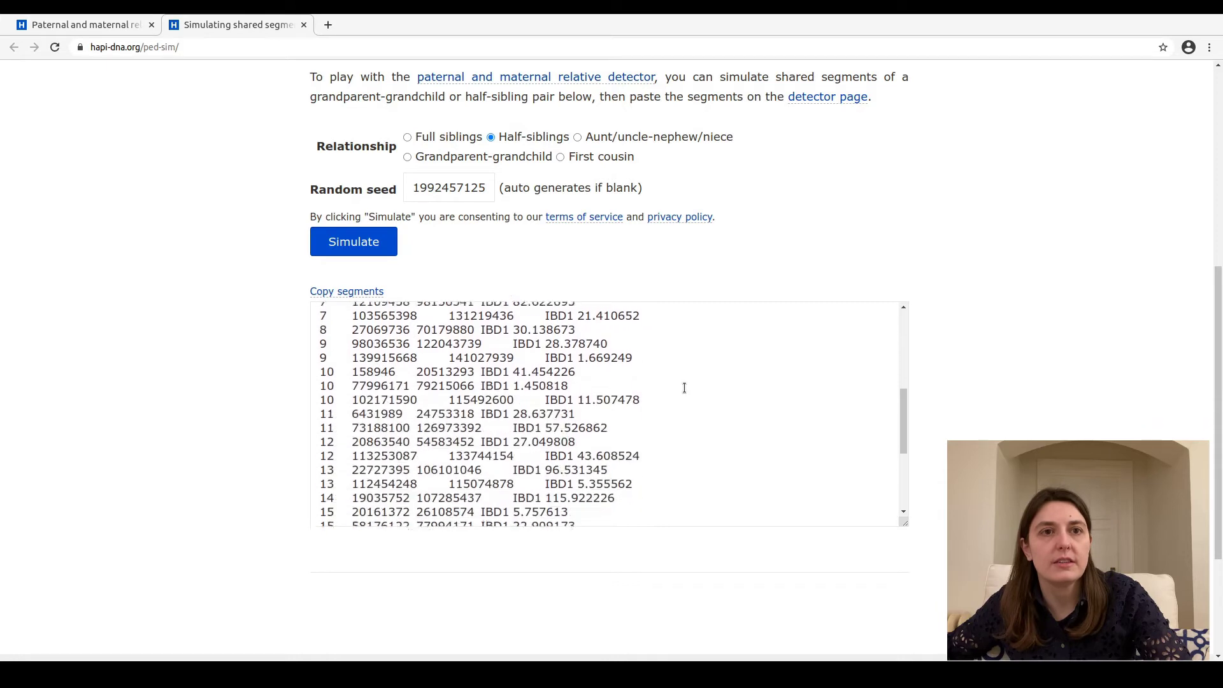
{"action": "scroll", "coordinate": [684, 387], "scroll_direction": "down", "scroll_amount": 3}
{"action": "scroll", "coordinate": [684, 387], "scroll_direction": "up", "scroll_amount": 6}
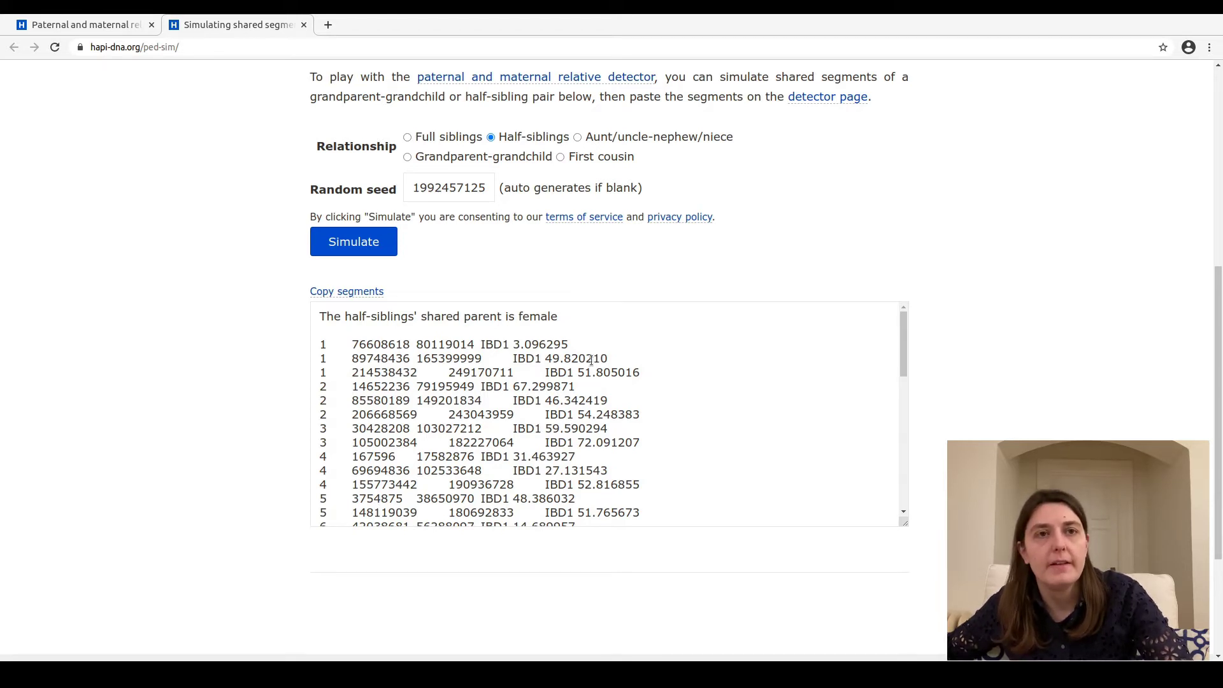
{"action": "left_click_drag", "start_coordinate": [320, 316], "coordinate": [570, 319]}
{"action": "left_click", "coordinate": [570, 319]}
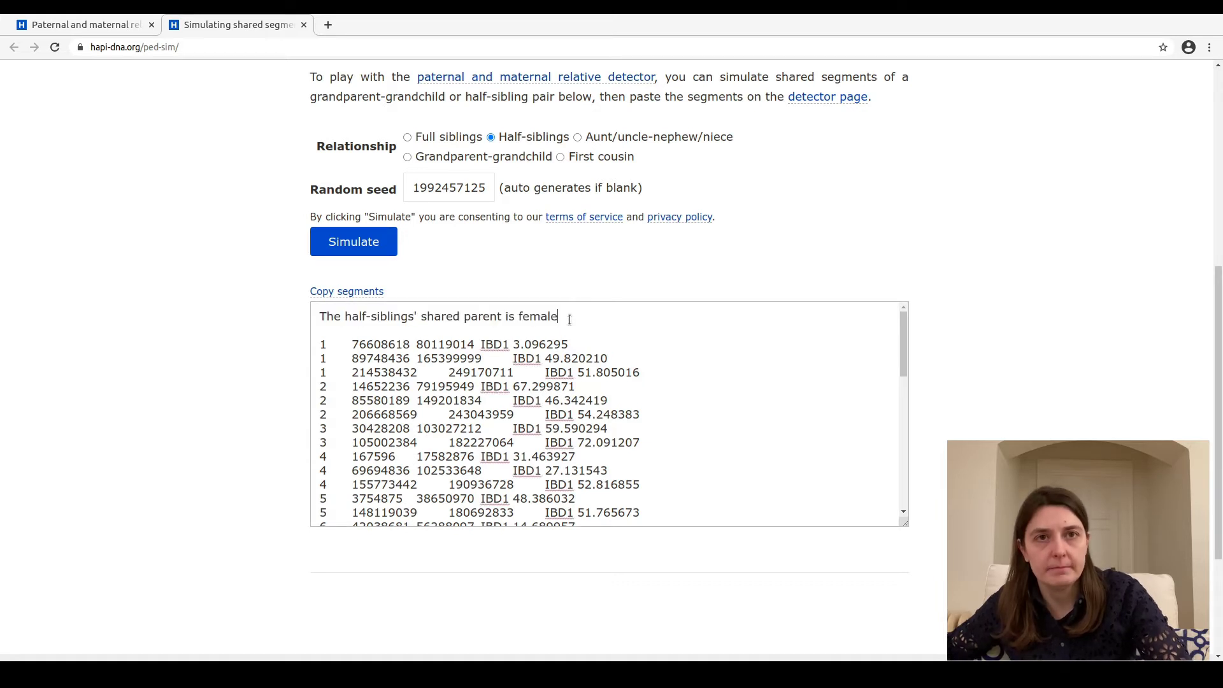
Step: Copy the simulated segments and return to the Paternal and maternal relative detector
{"action": "left_click", "coordinate": [372, 292]}
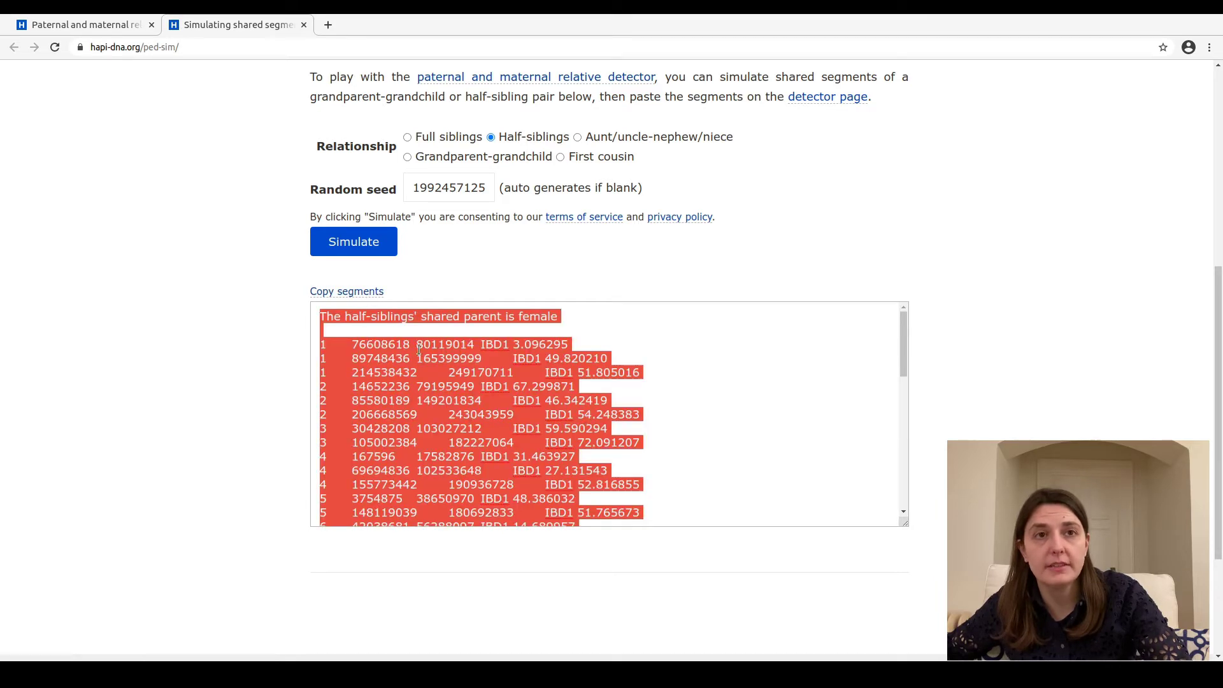
{"action": "scroll", "coordinate": [291, 318], "scroll_direction": "up", "scroll_amount": 3}
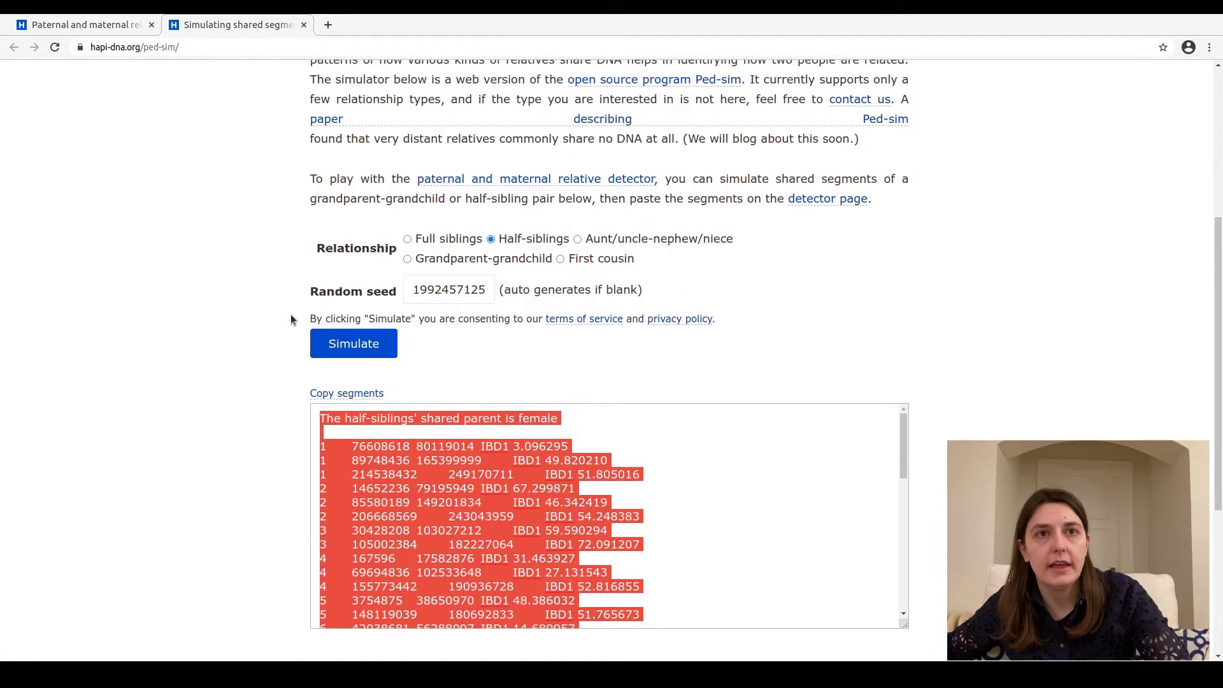
{"action": "scroll", "coordinate": [290, 319], "scroll_direction": "up", "scroll_amount": 6}
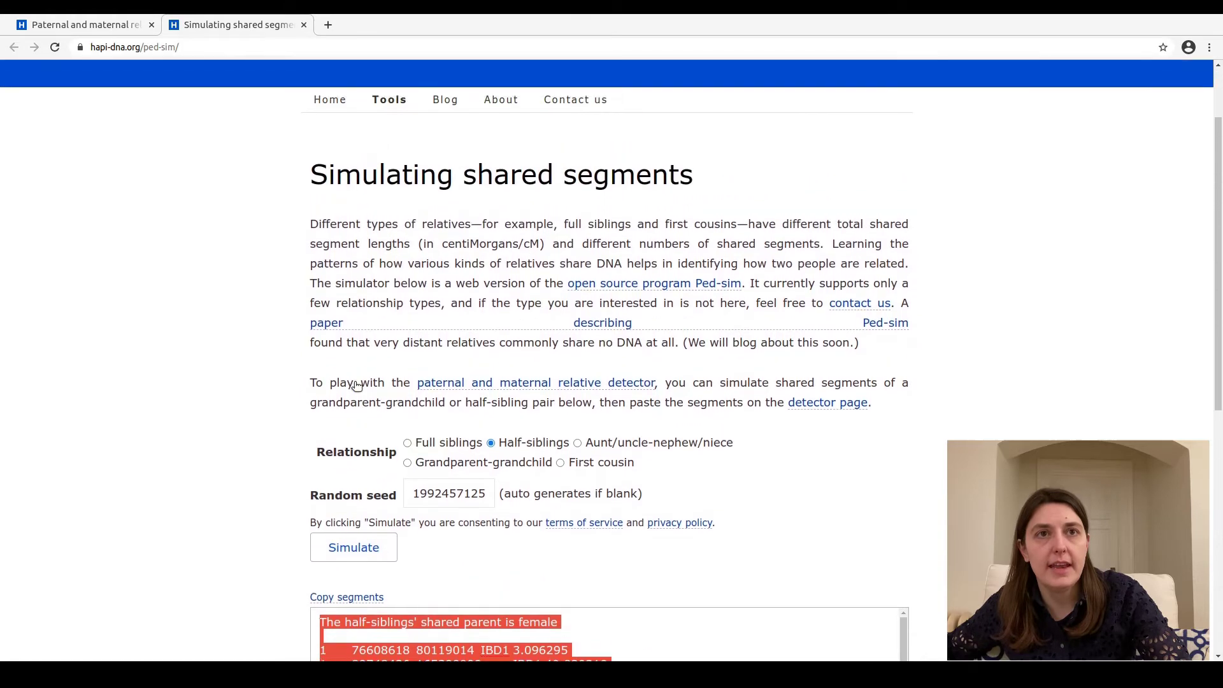
{"action": "scroll", "coordinate": [357, 385], "scroll_direction": "up", "scroll_amount": 2}
{"action": "mouse_move", "coordinate": [387, 171]}
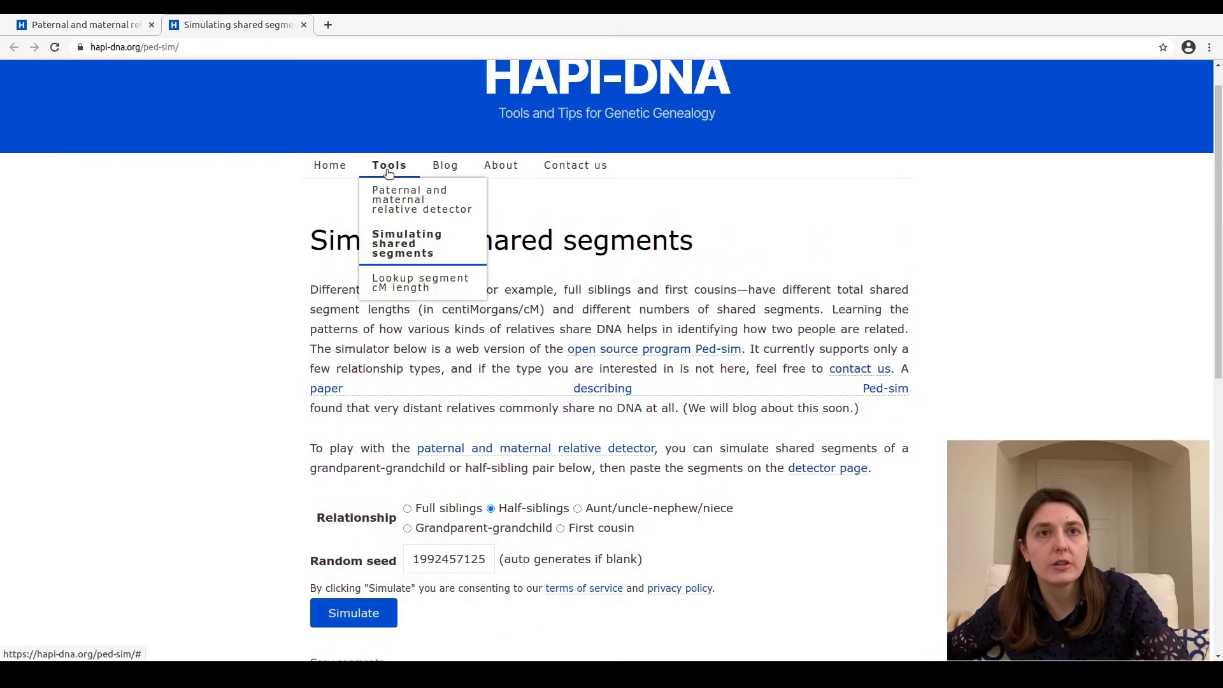
{"action": "left_click", "coordinate": [385, 205]}
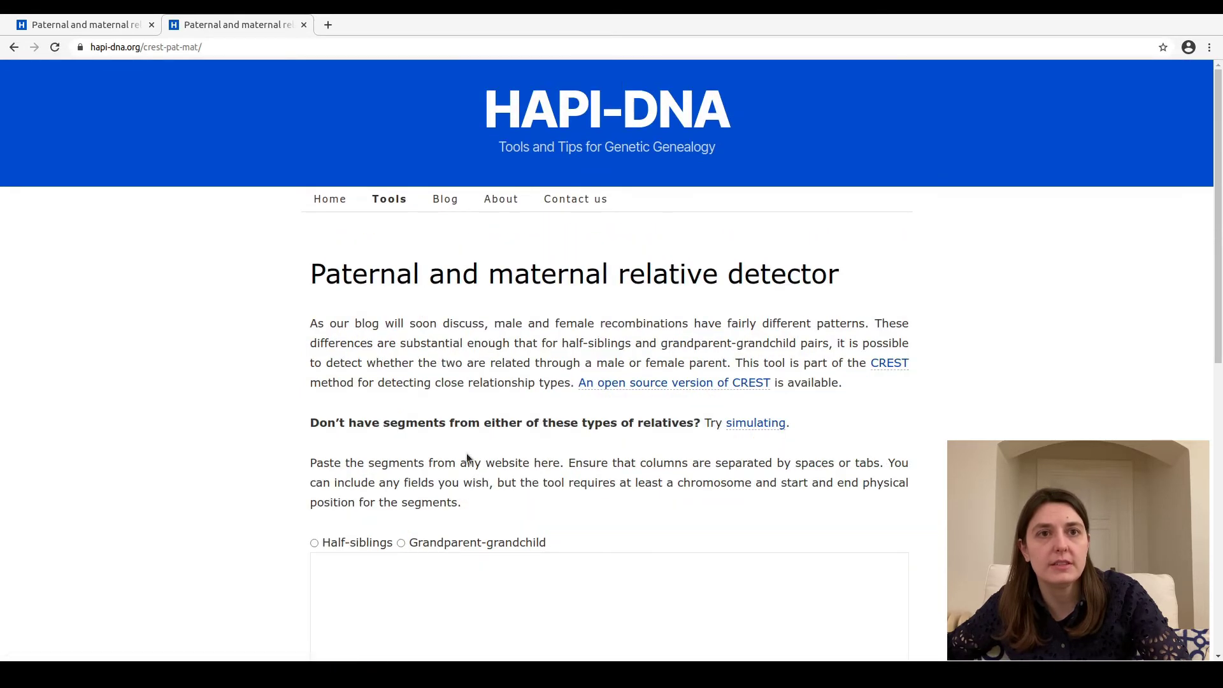
Step: Set the relationship type to Half-siblings, paste the copied segments into the detector and check the pasted text
{"action": "scroll", "coordinate": [468, 459], "scroll_direction": "down", "scroll_amount": 5}
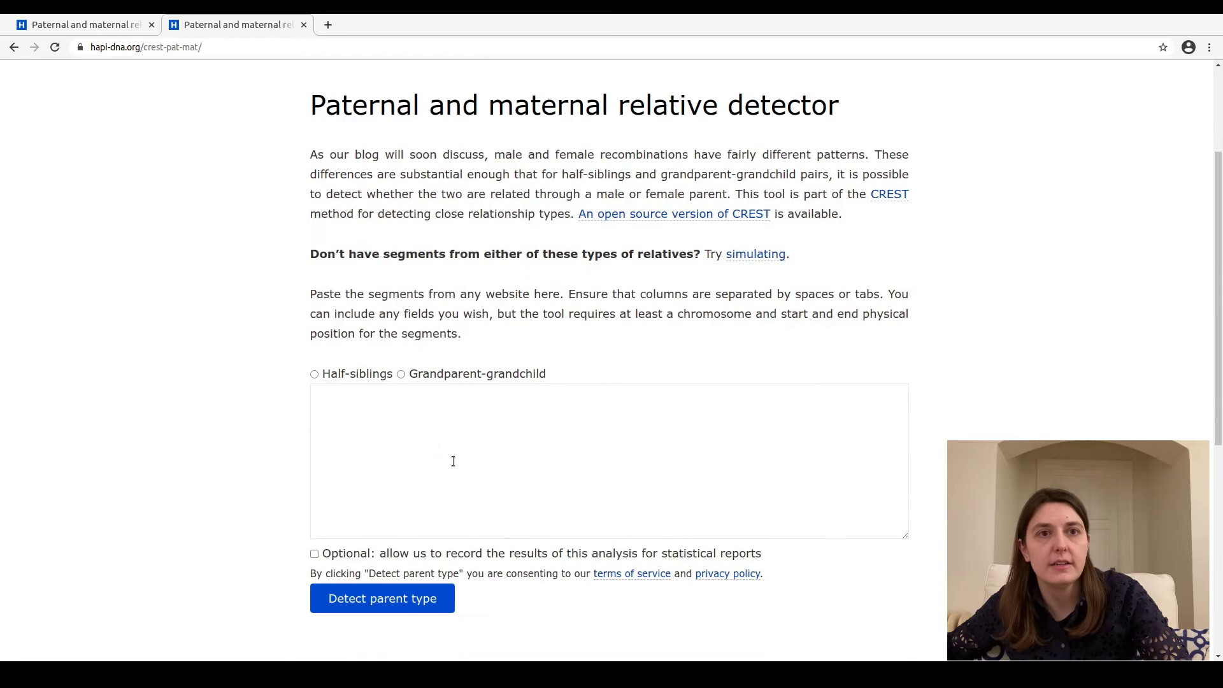
{"action": "left_click", "coordinate": [314, 375]}
{"action": "left_click", "coordinate": [330, 448]}
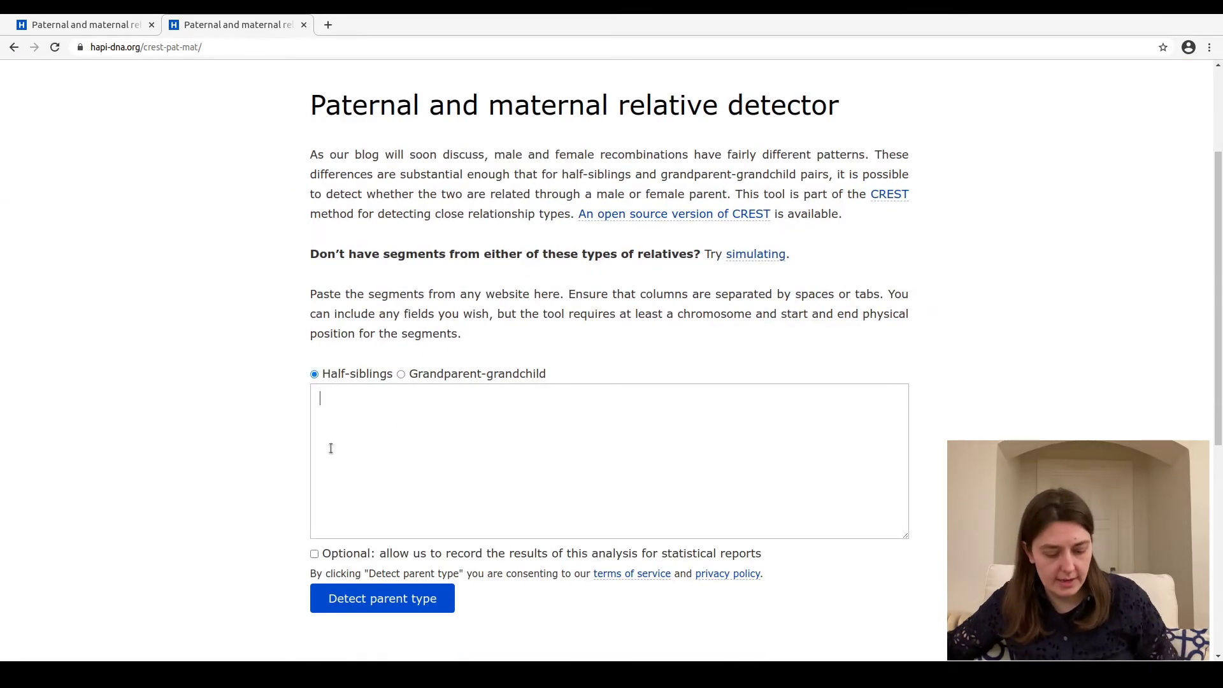
{"action": "key", "text": "ctrl+v"}
{"action": "scroll", "coordinate": [338, 450], "scroll_direction": "up", "scroll_amount": 10}
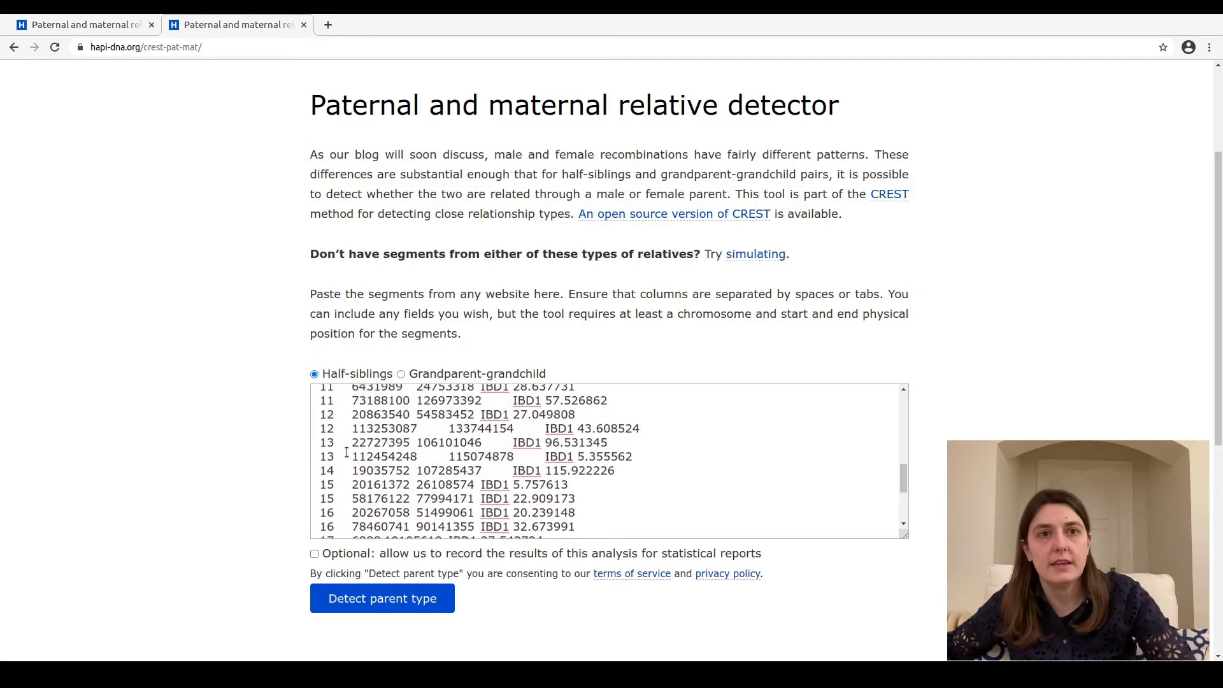
{"action": "scroll", "coordinate": [347, 452], "scroll_direction": "up", "scroll_amount": 2}
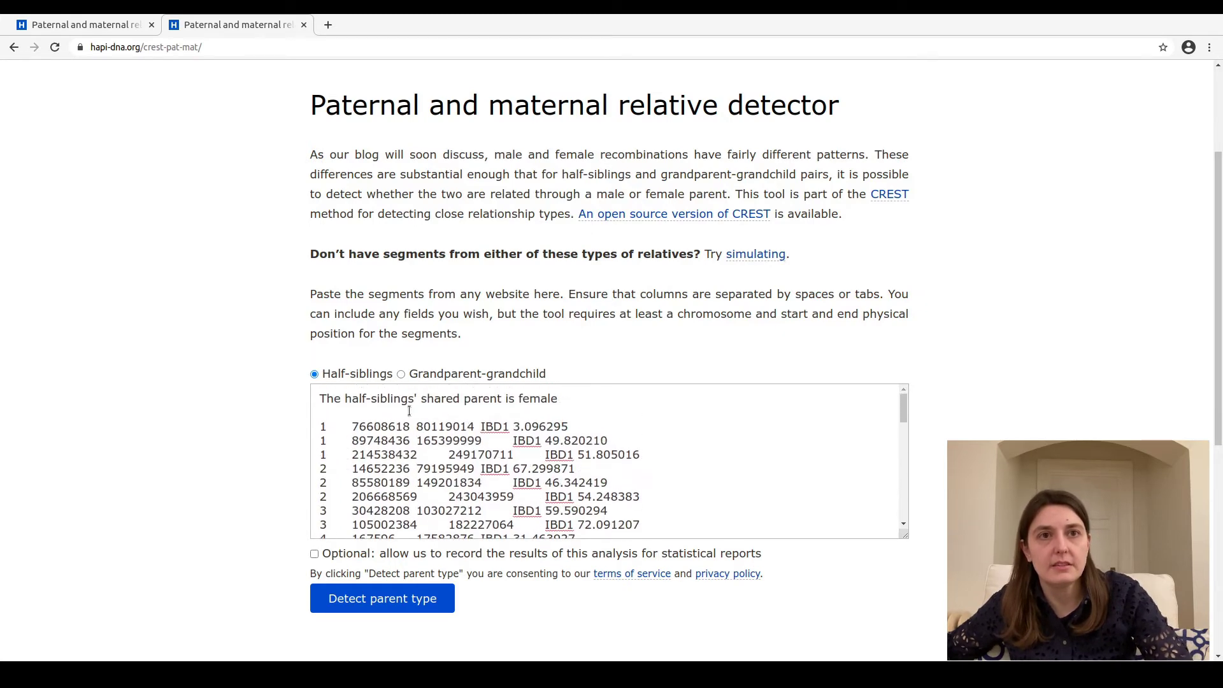
Step: Allow the results to be recorded for statistical reports as Simulated relatives and run the parent type detection
{"action": "scroll", "coordinate": [409, 446], "scroll_direction": "down", "scroll_amount": 10}
{"action": "scroll", "coordinate": [262, 508], "scroll_direction": "down", "scroll_amount": 3}
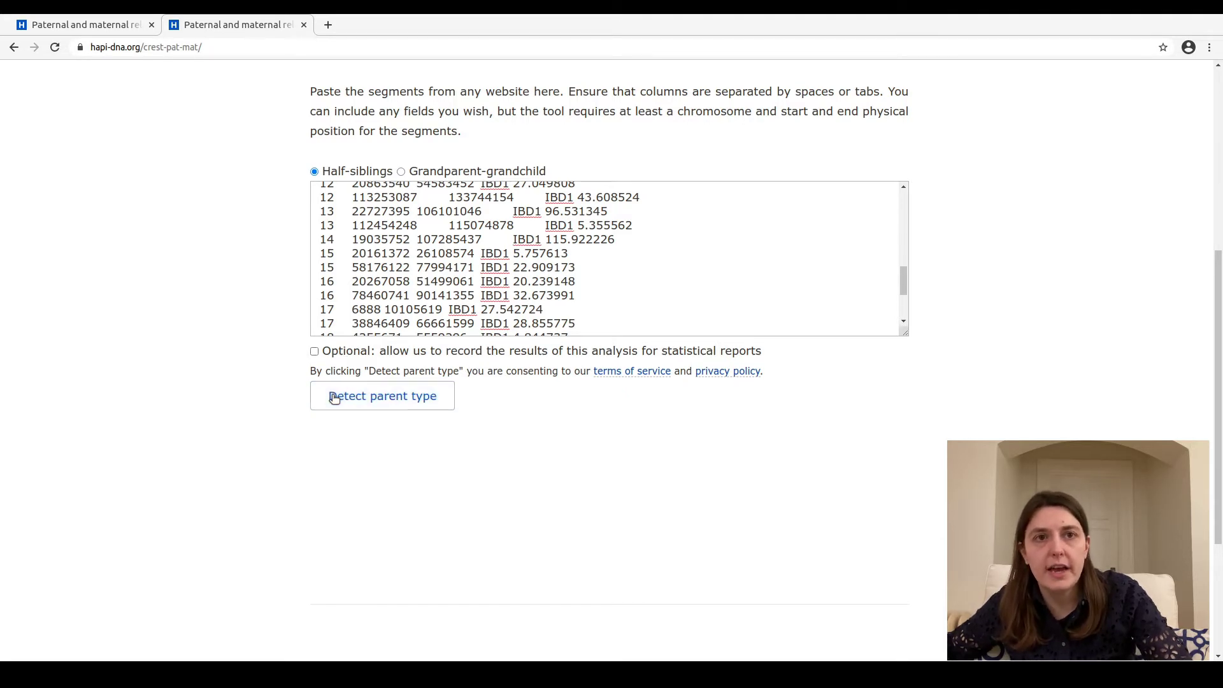
{"action": "left_click", "coordinate": [314, 354]}
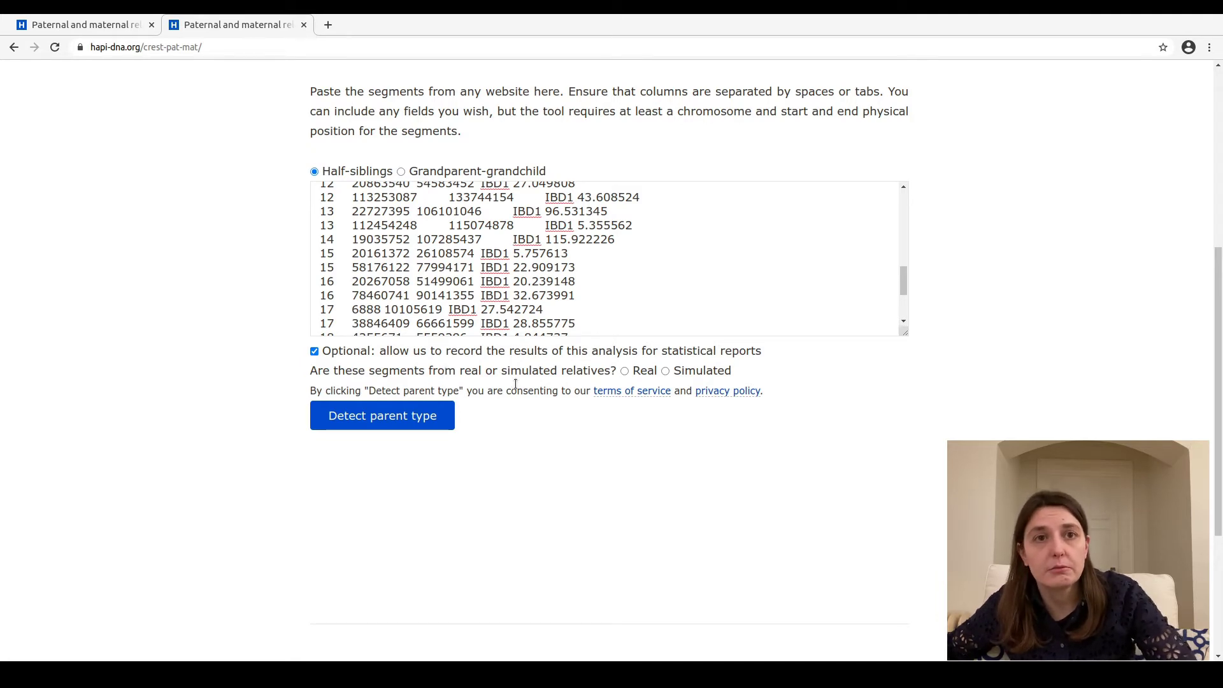
{"action": "left_click", "coordinate": [665, 371]}
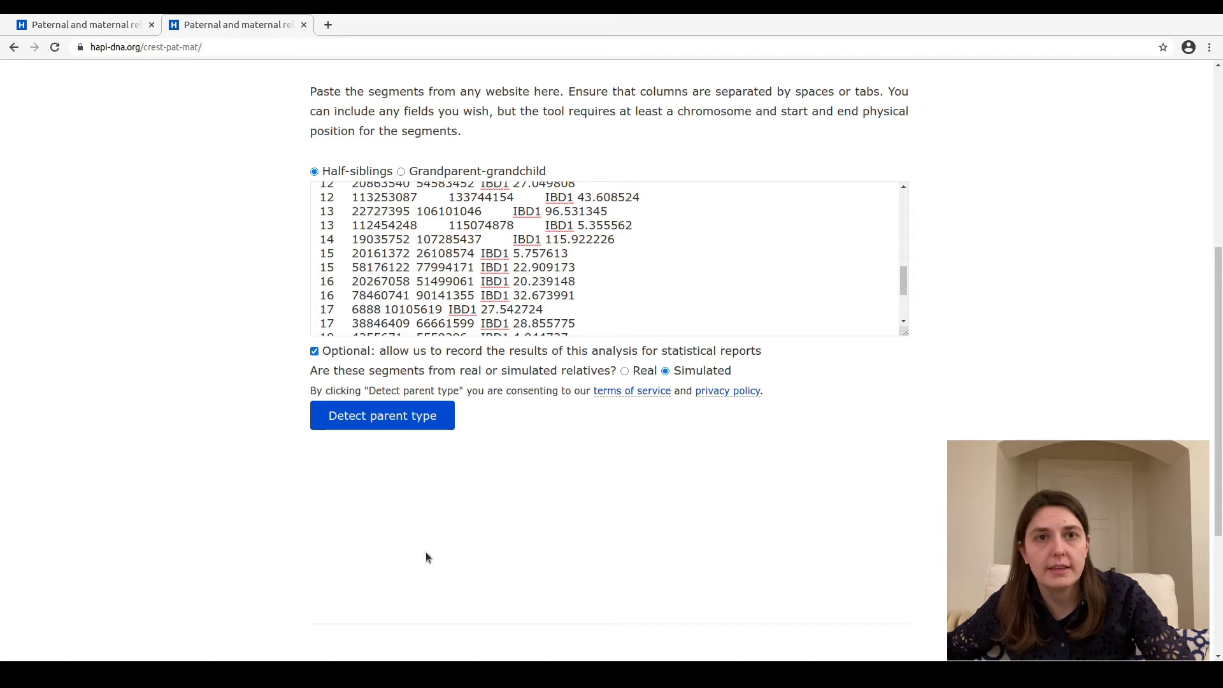
{"action": "left_click", "coordinate": [376, 417]}
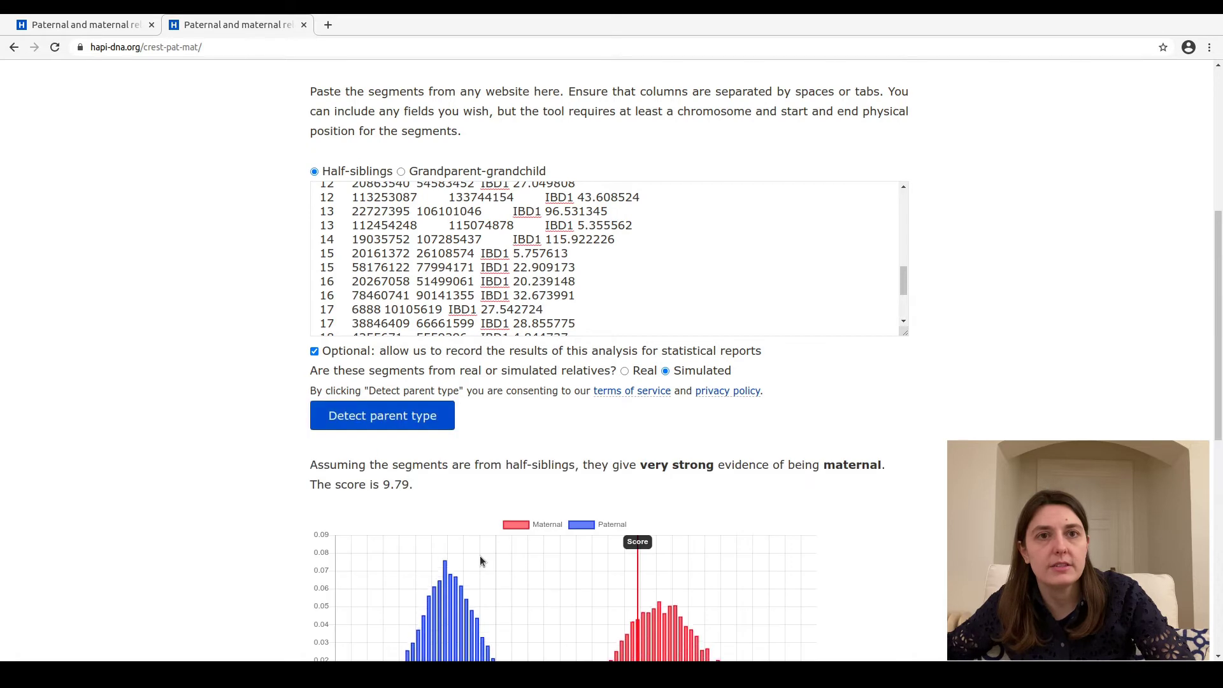
Step: Examine the half-sibling detection result: the evidence statement, the score on the maternal and paternal distribution chart, and the evidence table
{"action": "scroll", "coordinate": [369, 503], "scroll_direction": "down", "scroll_amount": 5}
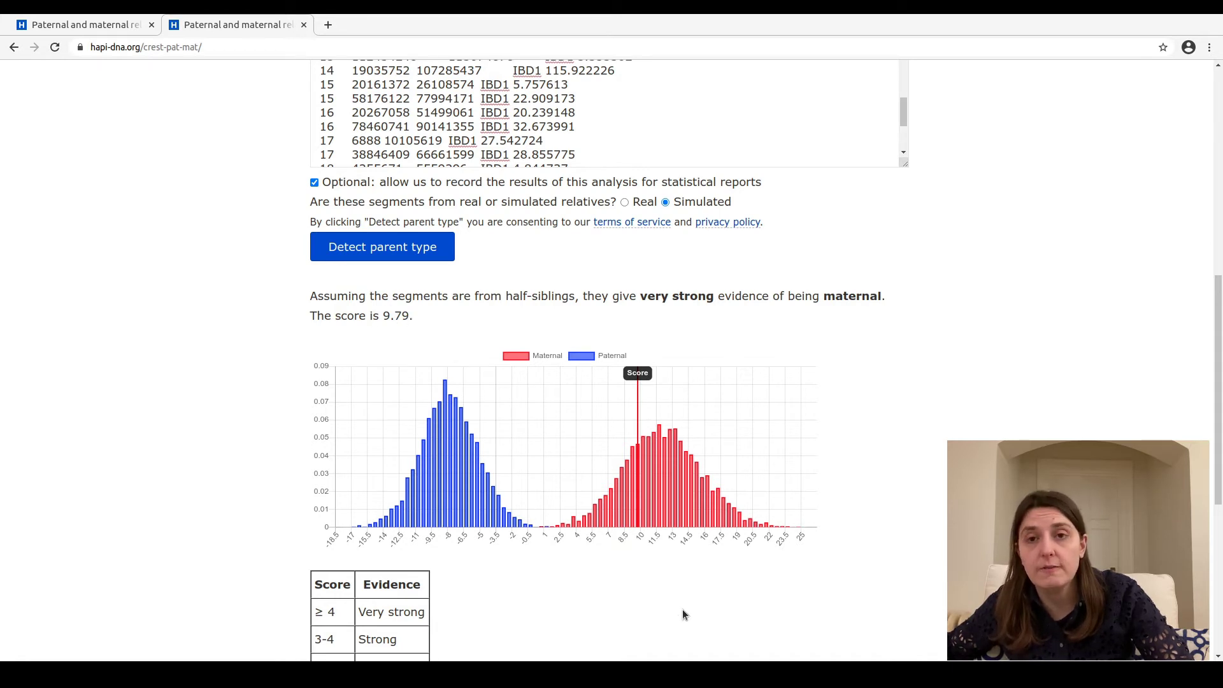
{"action": "scroll", "coordinate": [552, 643], "scroll_direction": "down", "scroll_amount": 1}
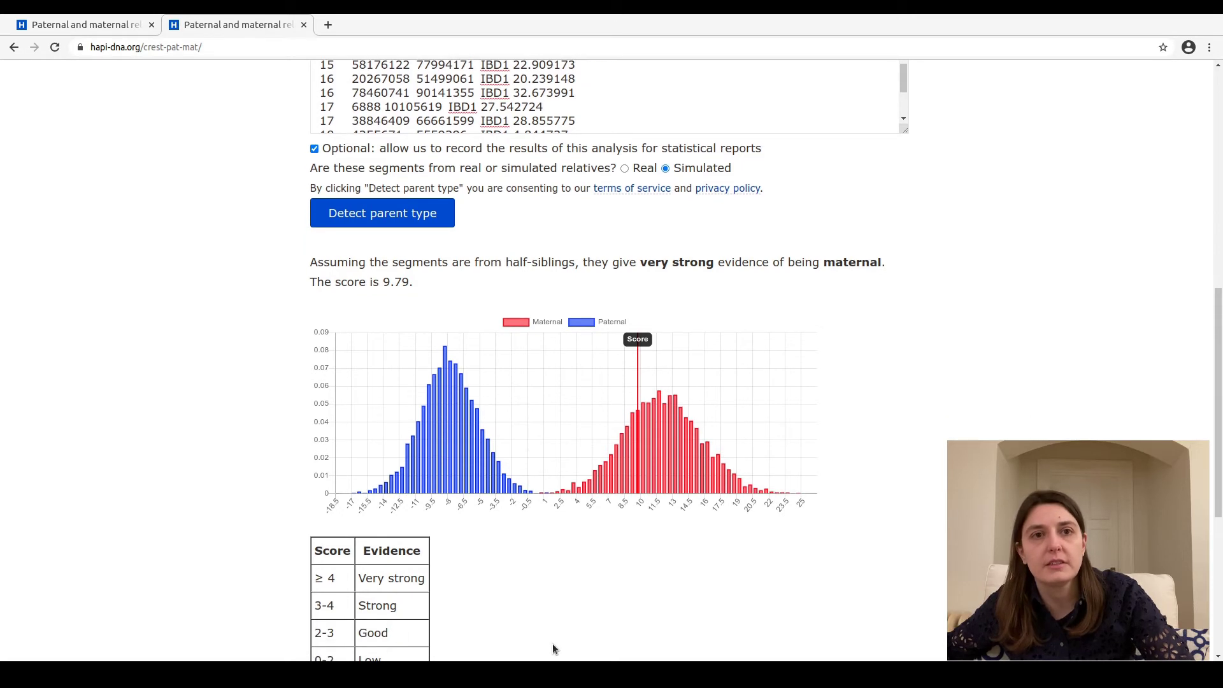
{"action": "scroll", "coordinate": [552, 644], "scroll_direction": "down", "scroll_amount": 1}
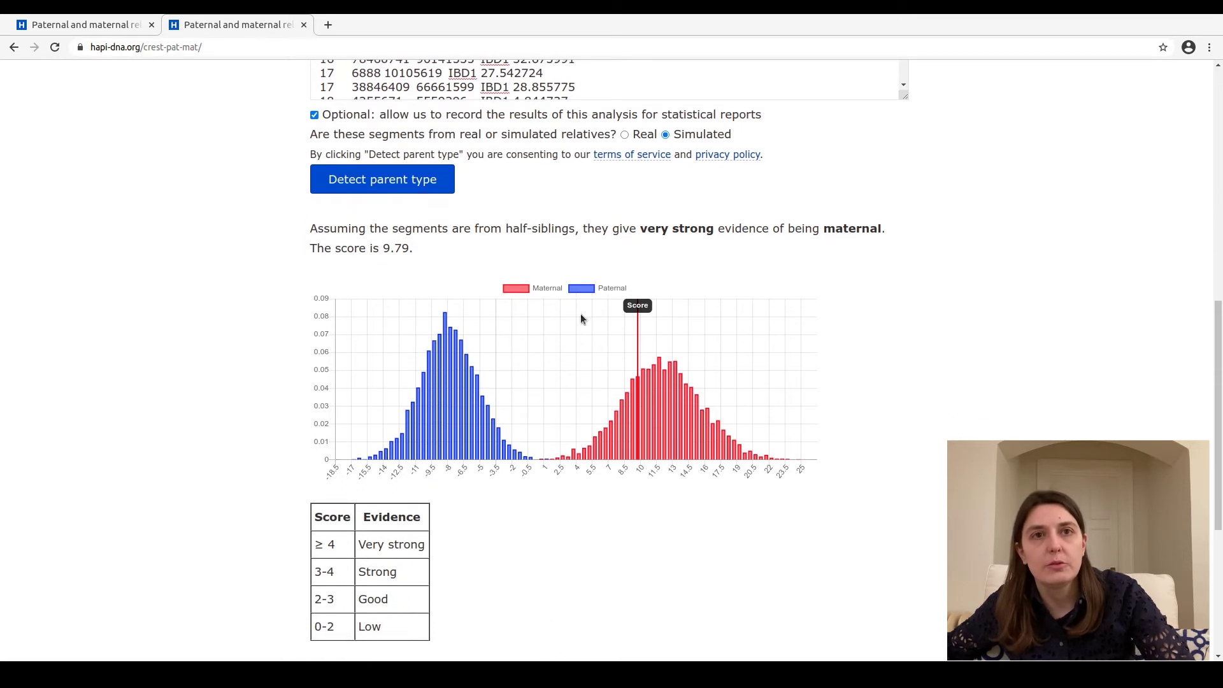
{"action": "left_click_drag", "start_coordinate": [646, 229], "coordinate": [747, 229]}
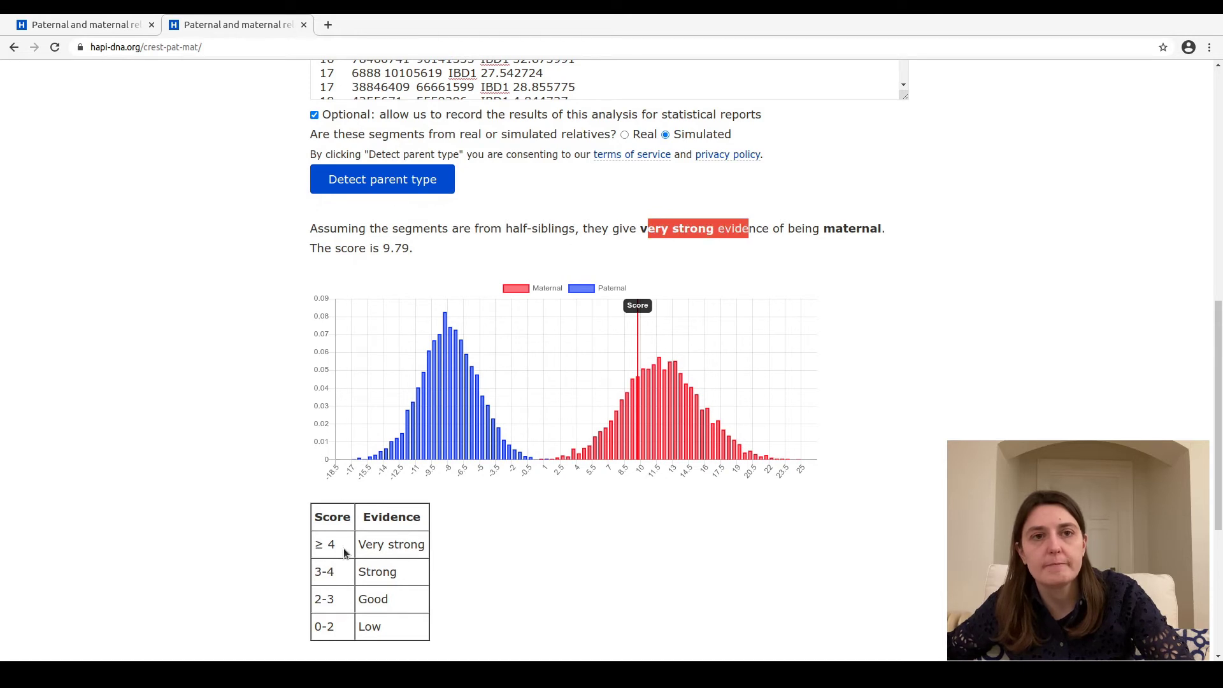
{"action": "scroll", "coordinate": [493, 561], "scroll_direction": "up", "scroll_amount": 4}
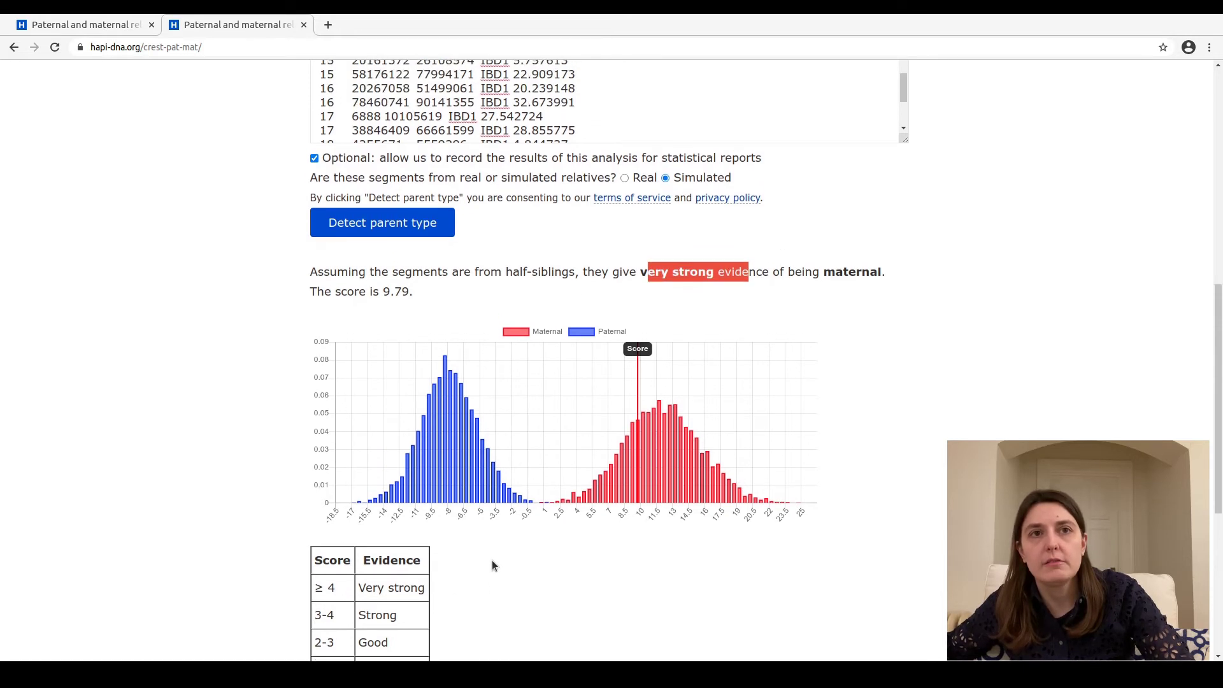
{"action": "scroll", "coordinate": [492, 565], "scroll_direction": "up", "scroll_amount": 4}
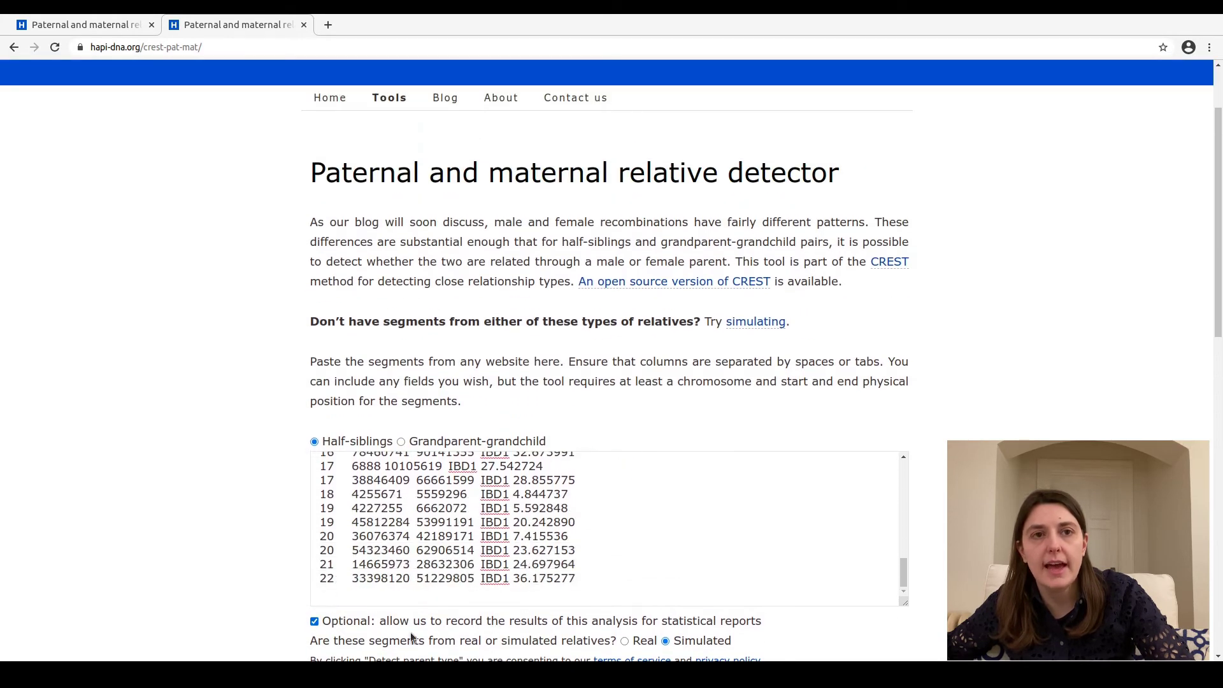
{"action": "scroll", "coordinate": [410, 632], "scroll_direction": "down", "scroll_amount": 6}
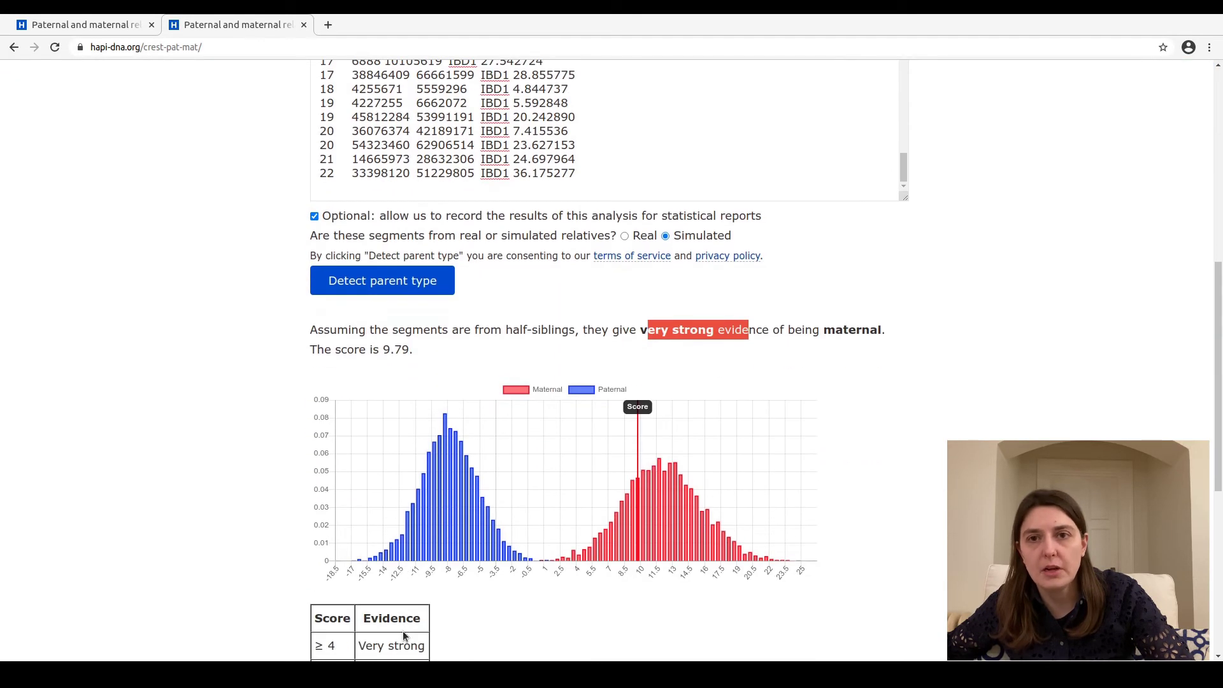
{"action": "left_click", "coordinate": [567, 331]}
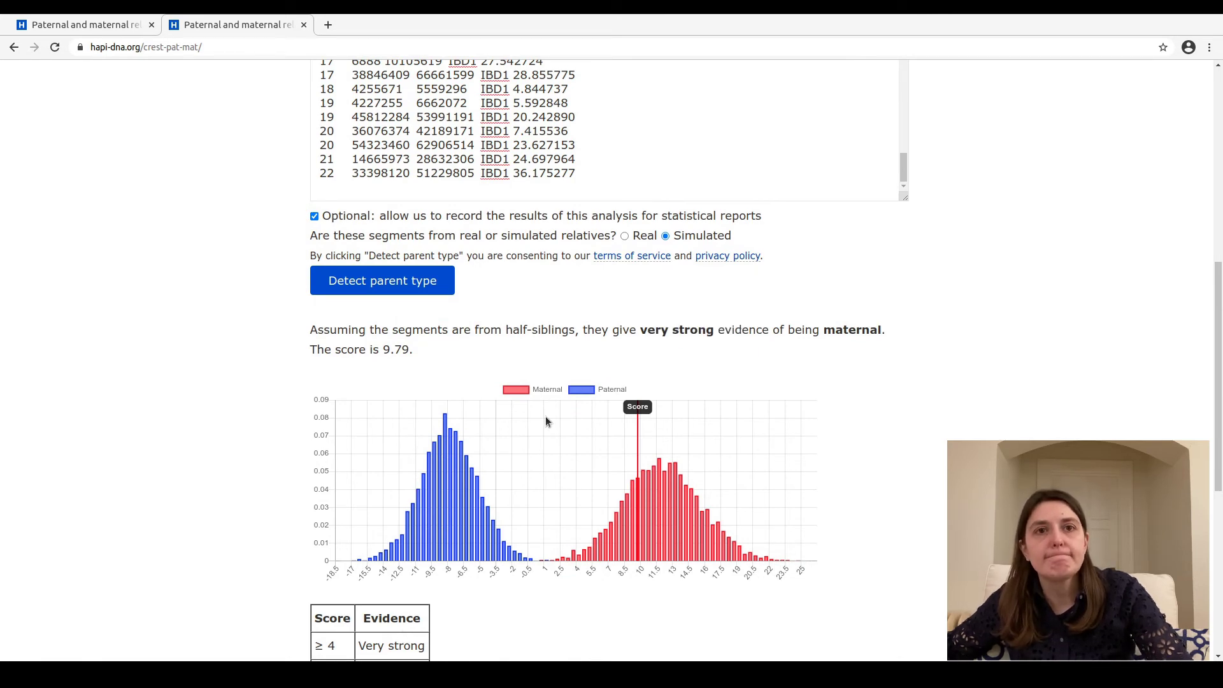
Step: Open the shared segment simulator from the detector page and simulate segments for a Grandparent-grandchild relationship with an automatically generated random seed
{"action": "scroll", "coordinate": [545, 420], "scroll_direction": "up", "scroll_amount": 7}
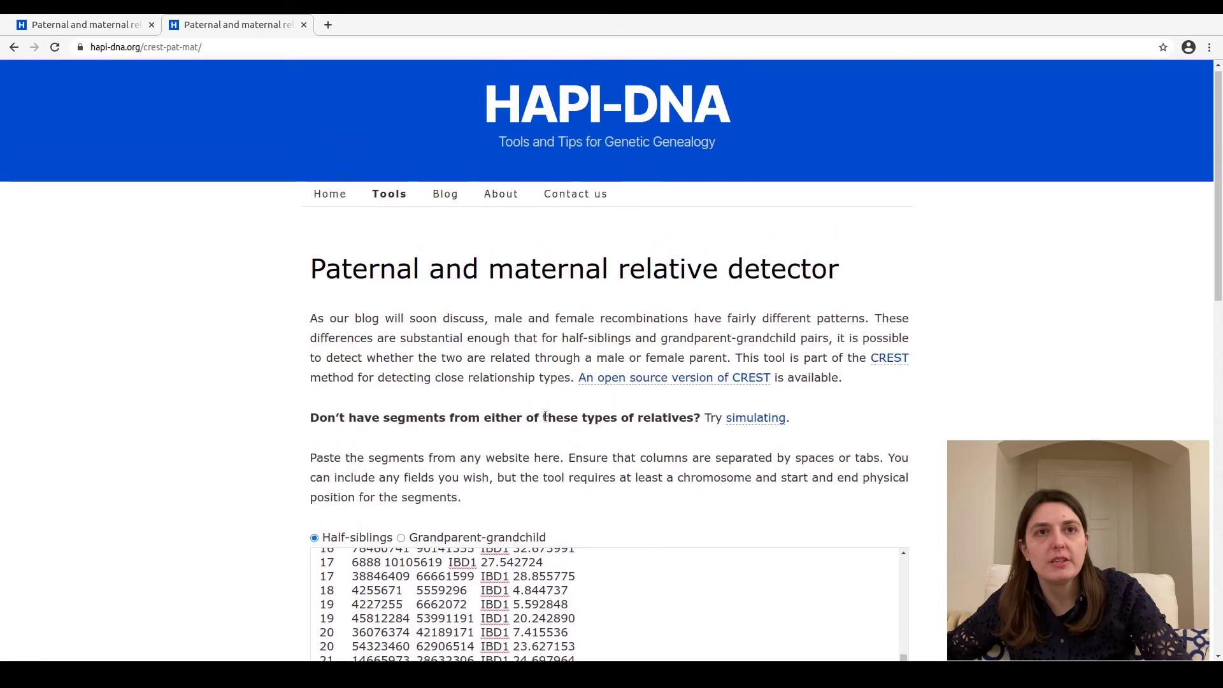
{"action": "left_click", "coordinate": [757, 423]}
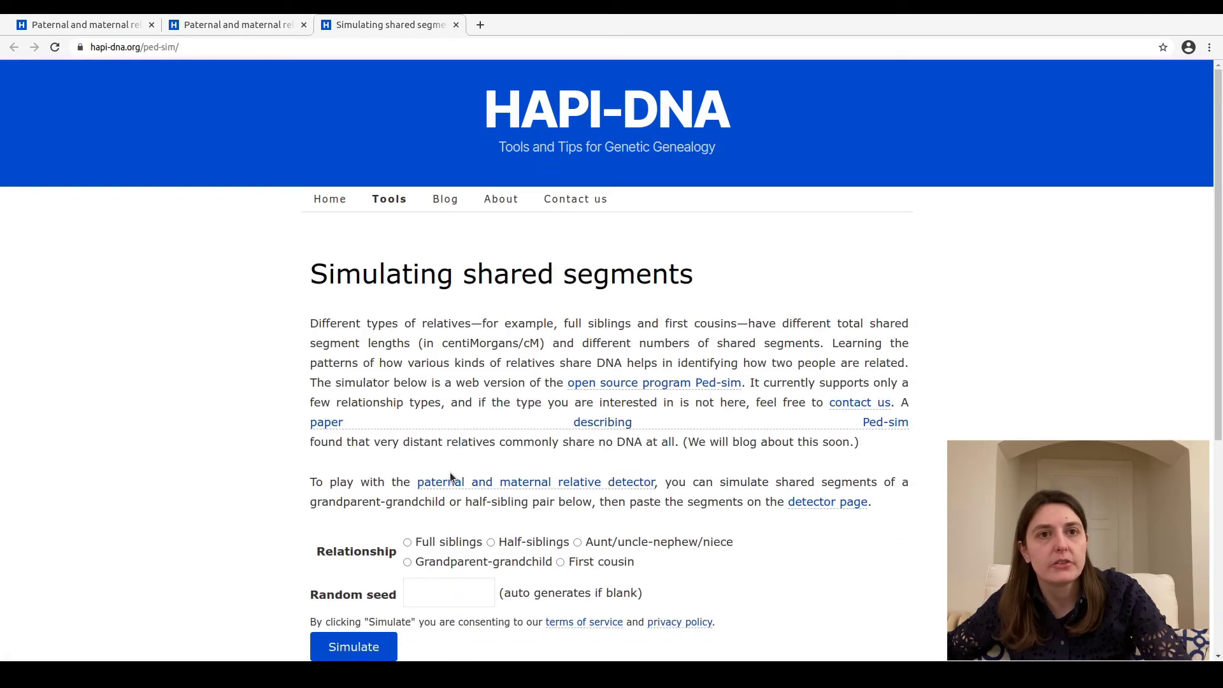
{"action": "scroll", "coordinate": [450, 478], "scroll_direction": "down", "scroll_amount": 3}
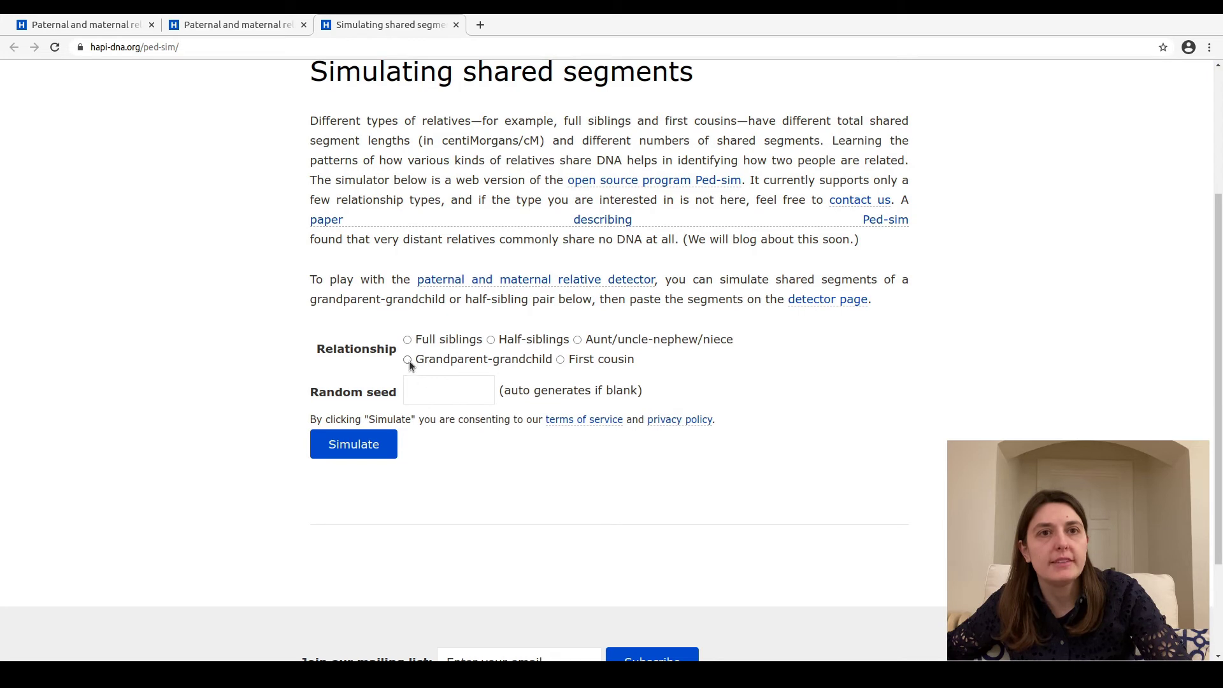
{"action": "left_click", "coordinate": [365, 451]}
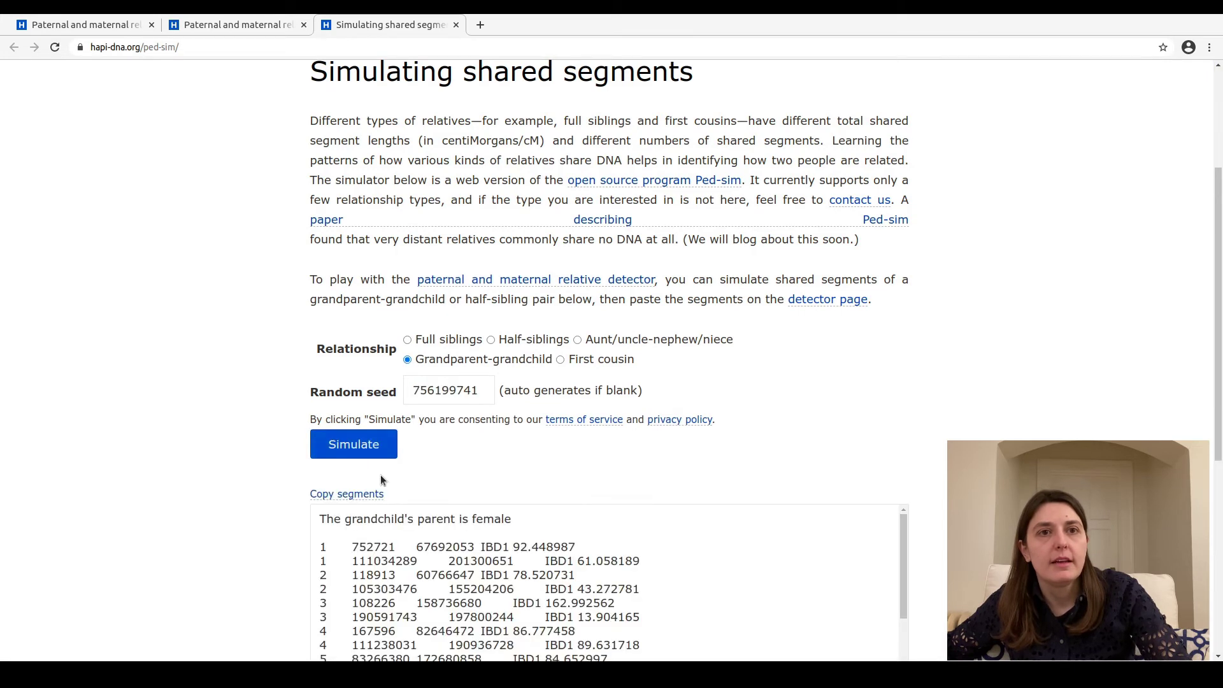
{"action": "scroll", "coordinate": [382, 477], "scroll_direction": "down", "scroll_amount": 2}
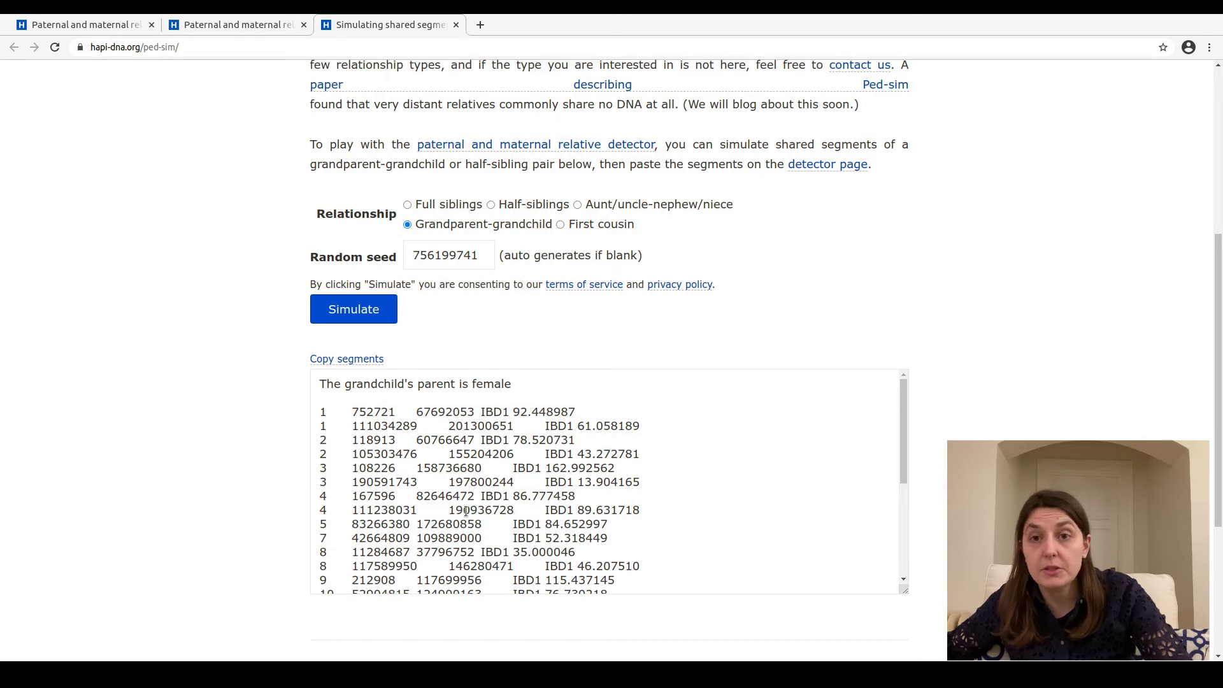
{"action": "left_click", "coordinate": [326, 361]}
{"action": "scroll", "coordinate": [308, 405], "scroll_direction": "up", "scroll_amount": 6}
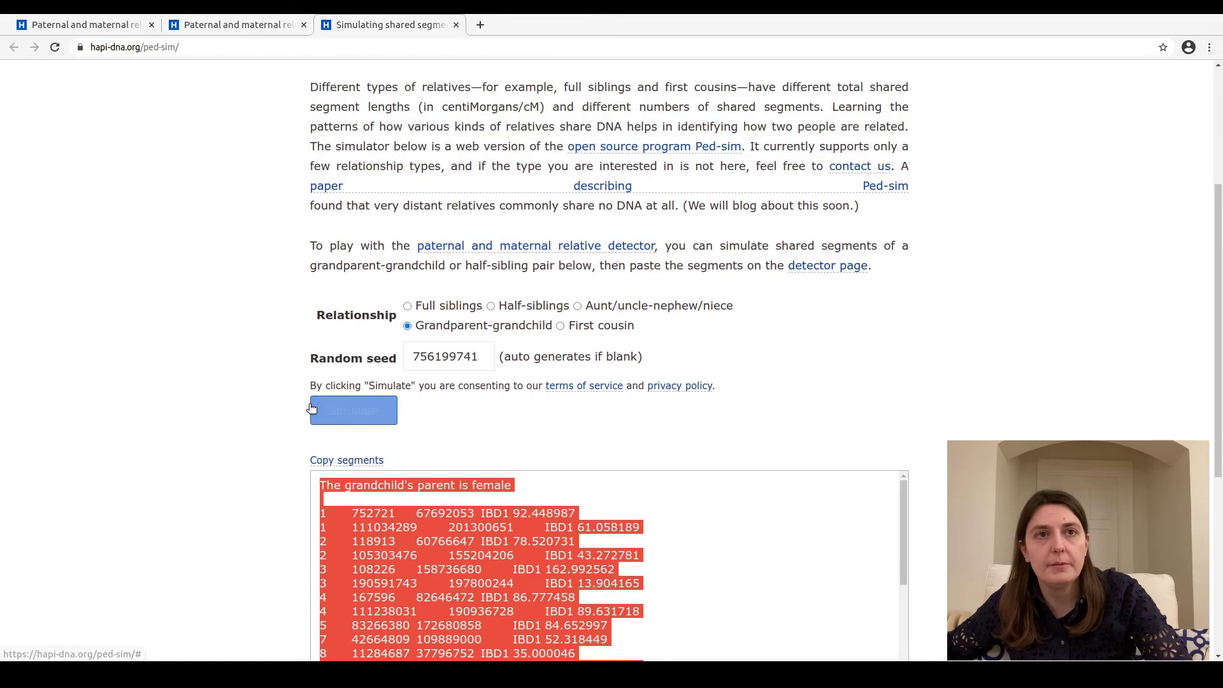
{"action": "mouse_move", "coordinate": [392, 210]}
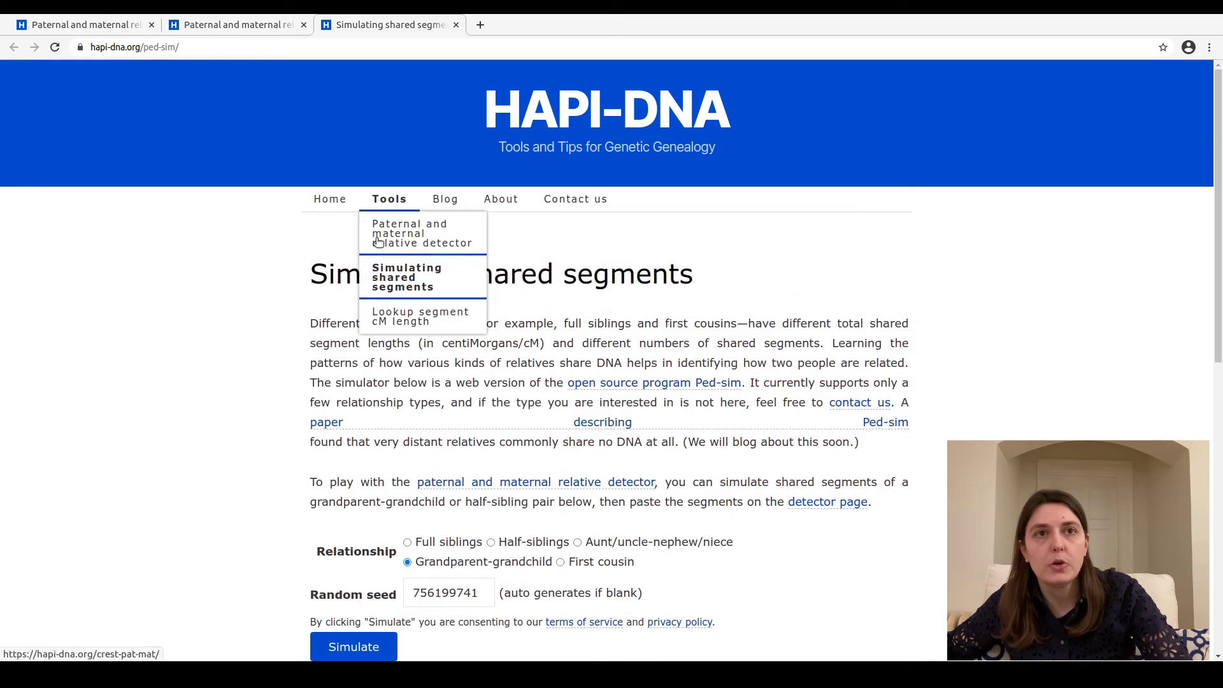
Step: Review the simulated grandparent-grandchild segment list and the line stating the sex of the grandchild's parent
{"action": "scroll", "coordinate": [303, 417], "scroll_direction": "down", "scroll_amount": 5}
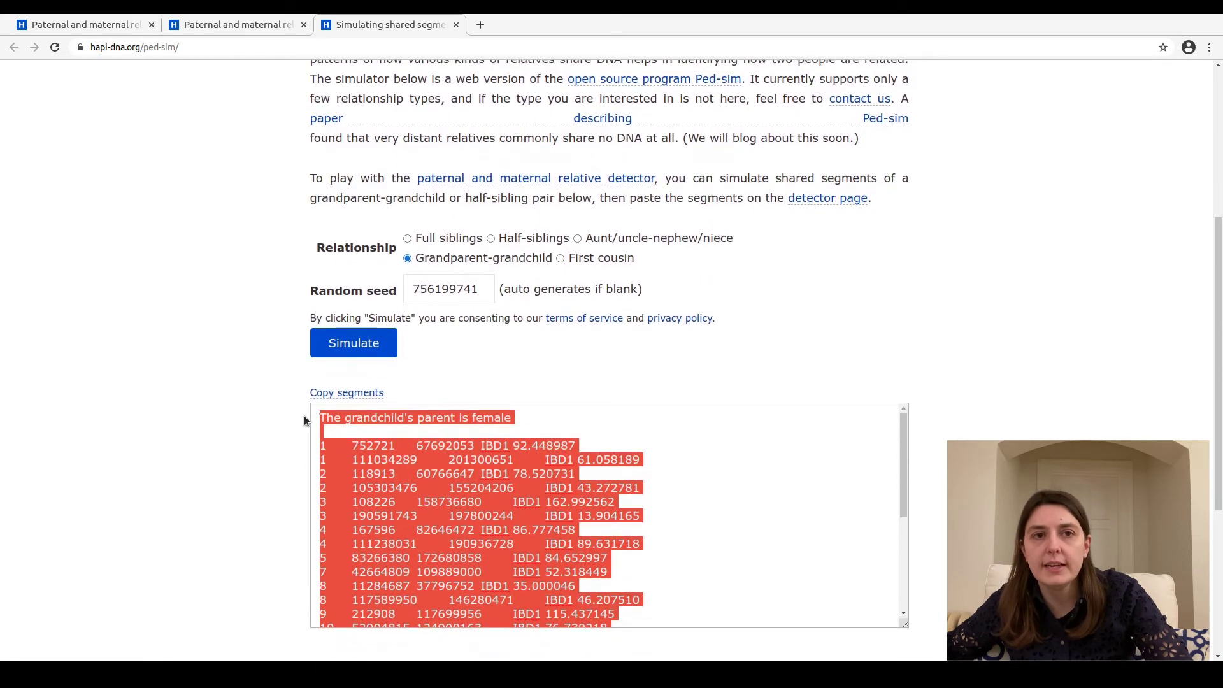
{"action": "left_click", "coordinate": [478, 487]}
{"action": "left_click_drag", "start_coordinate": [321, 444], "coordinate": [590, 607]}
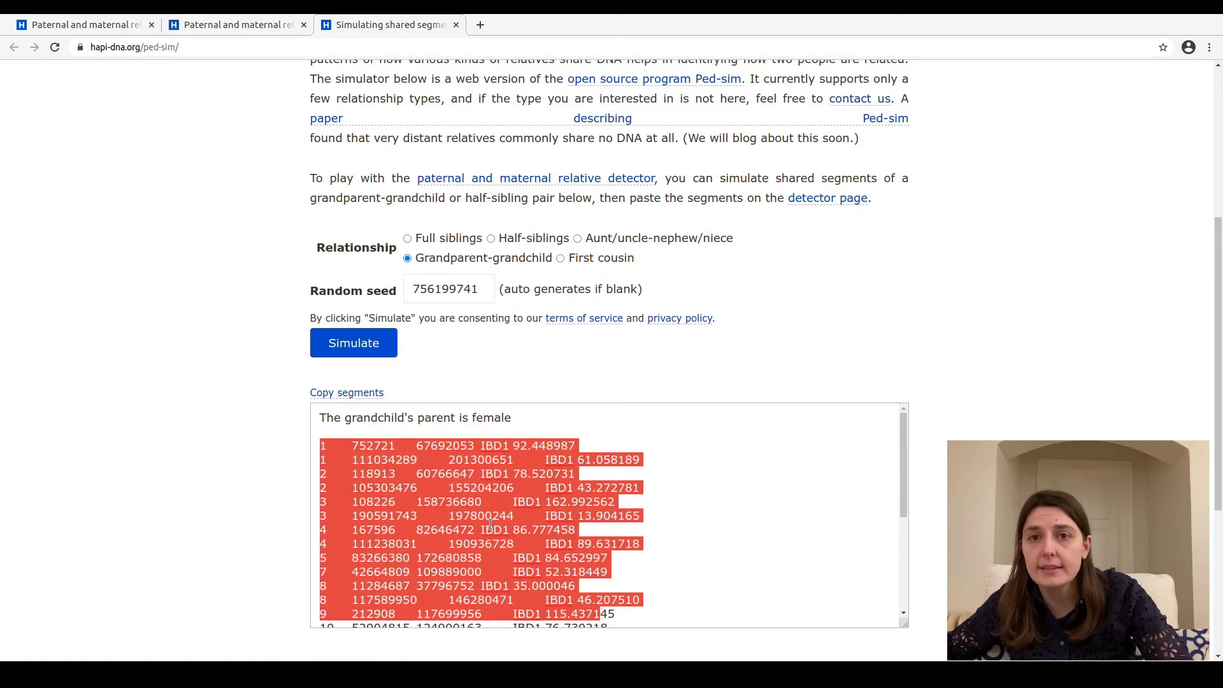
{"action": "scroll", "coordinate": [489, 524], "scroll_direction": "down", "scroll_amount": 2}
{"action": "scroll", "coordinate": [494, 573], "scroll_direction": "up", "scroll_amount": 2}
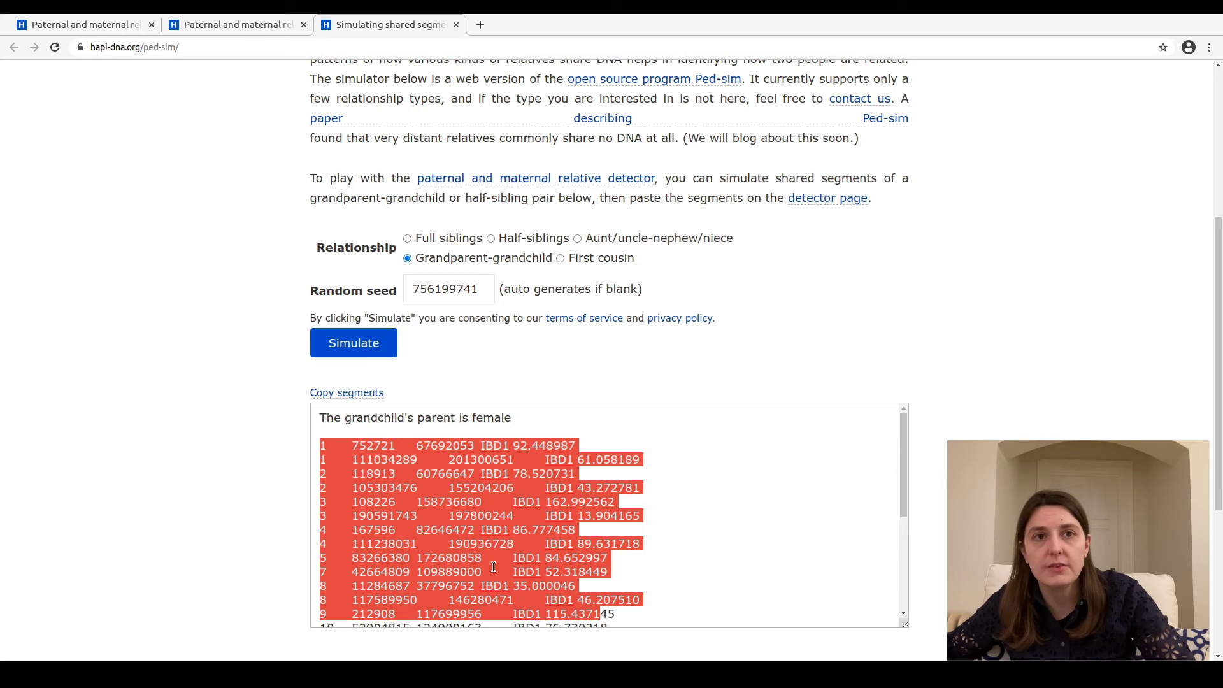
{"action": "scroll", "coordinate": [431, 515], "scroll_direction": "up", "scroll_amount": 1}
{"action": "scroll", "coordinate": [432, 515], "scroll_direction": "down", "scroll_amount": 2}
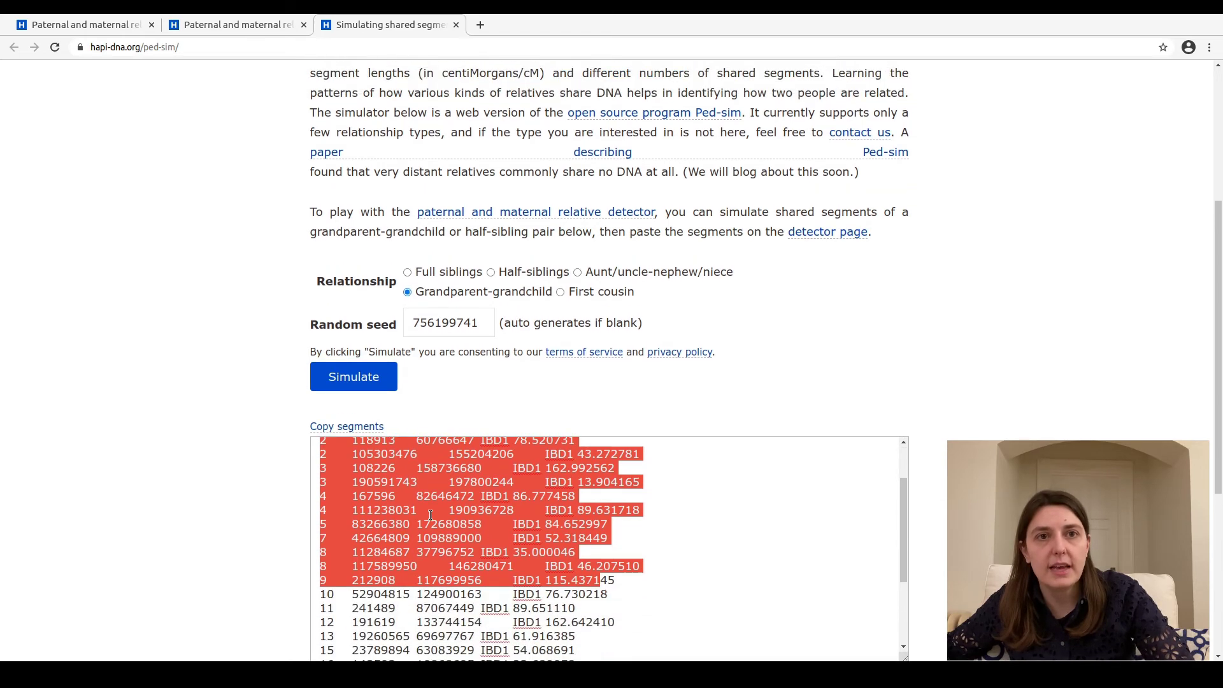
{"action": "left_click", "coordinate": [415, 534]}
{"action": "scroll", "coordinate": [416, 533], "scroll_direction": "up", "scroll_amount": 2}
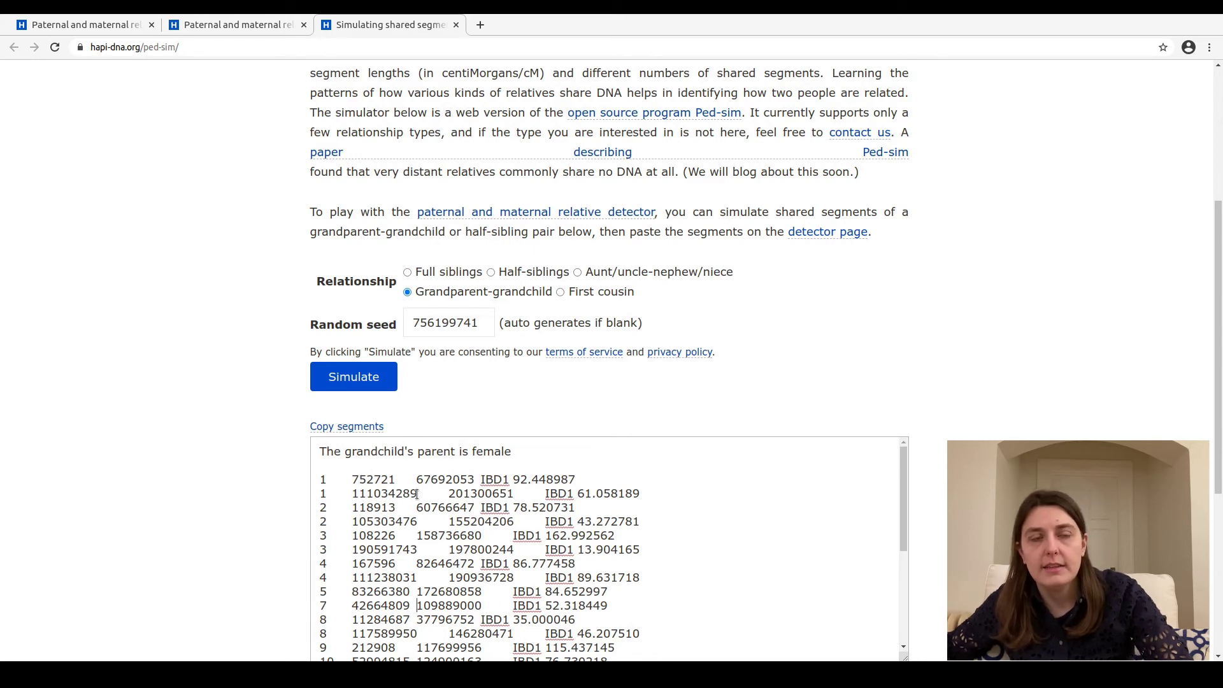
{"action": "scroll", "coordinate": [417, 493], "scroll_direction": "up", "scroll_amount": 1}
{"action": "scroll", "coordinate": [417, 493], "scroll_direction": "down", "scroll_amount": 1}
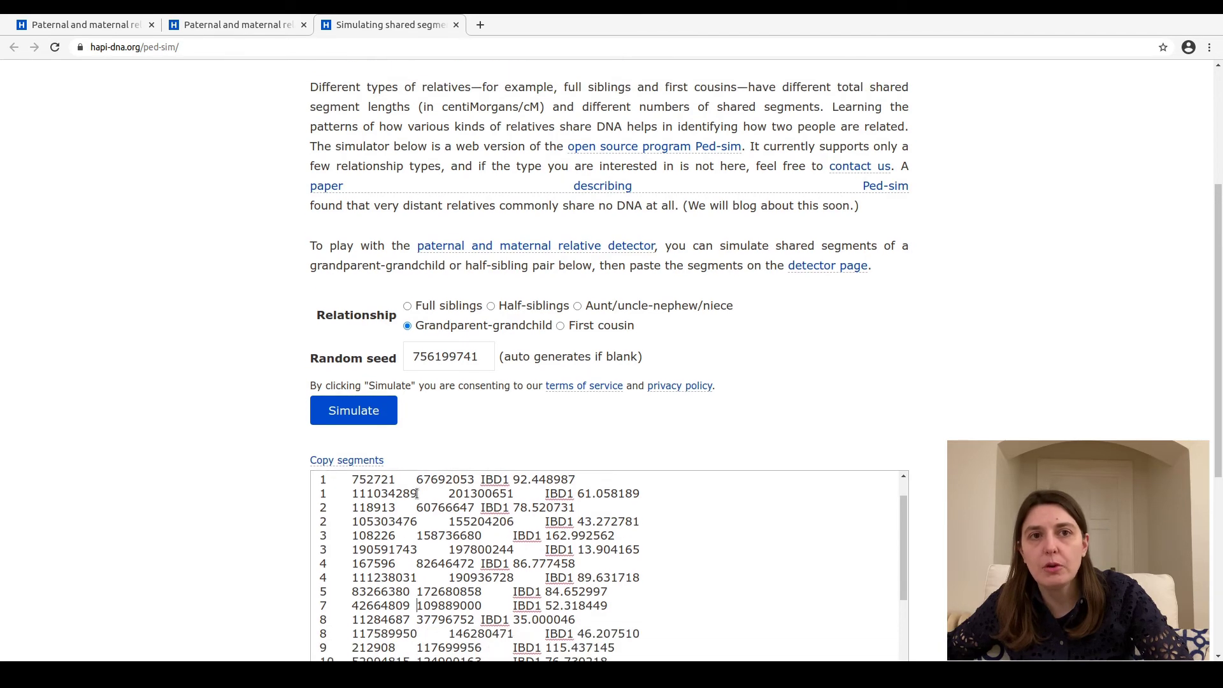
{"action": "scroll", "coordinate": [417, 491], "scroll_direction": "up", "scroll_amount": 2}
{"action": "scroll", "coordinate": [450, 438], "scroll_direction": "up", "scroll_amount": 2}
{"action": "scroll", "coordinate": [450, 440], "scroll_direction": "down", "scroll_amount": 3}
{"action": "scroll", "coordinate": [448, 438], "scroll_direction": "down", "scroll_amount": 3}
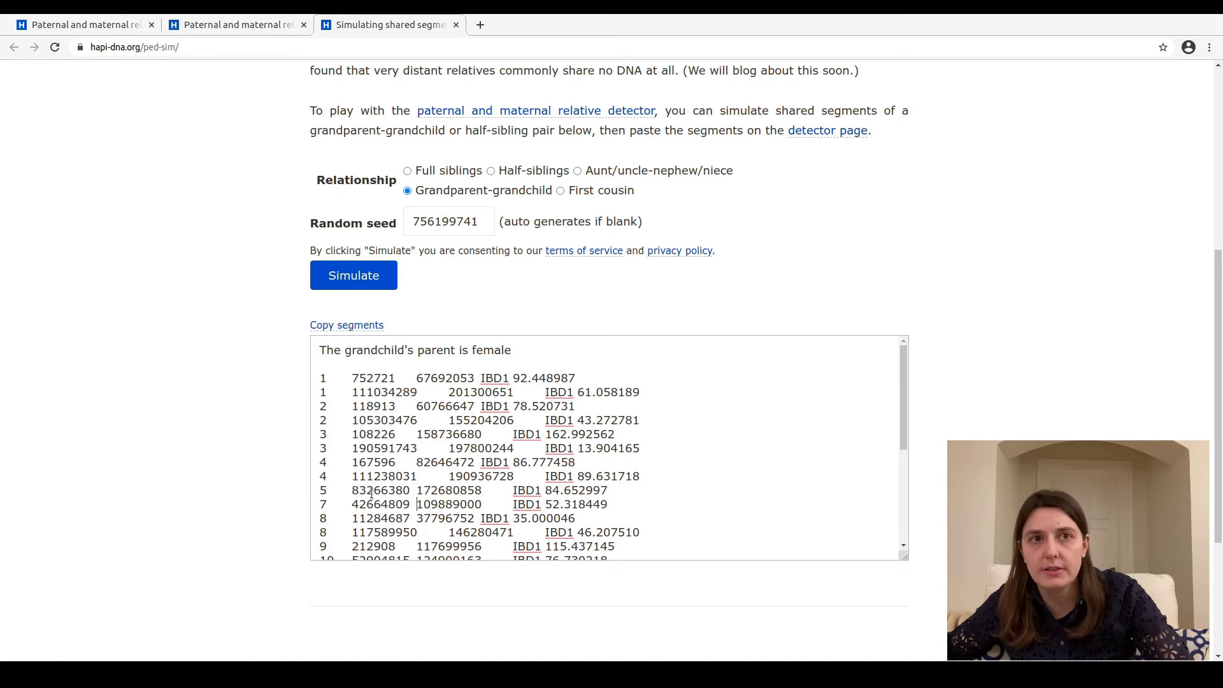
Step: Copy the simulated grandparent-grandchild segments and open the Paternal and maternal relative detector
{"action": "left_click", "coordinate": [340, 326]}
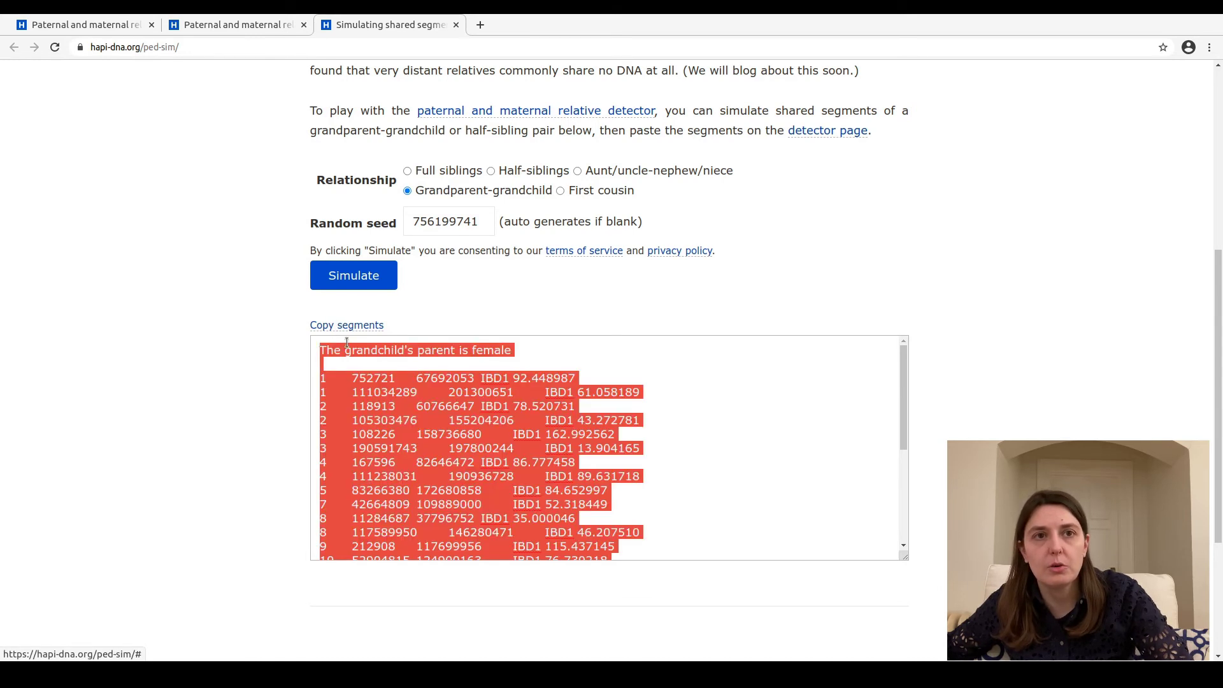
{"action": "scroll", "coordinate": [399, 517], "scroll_direction": "up", "scroll_amount": 10}
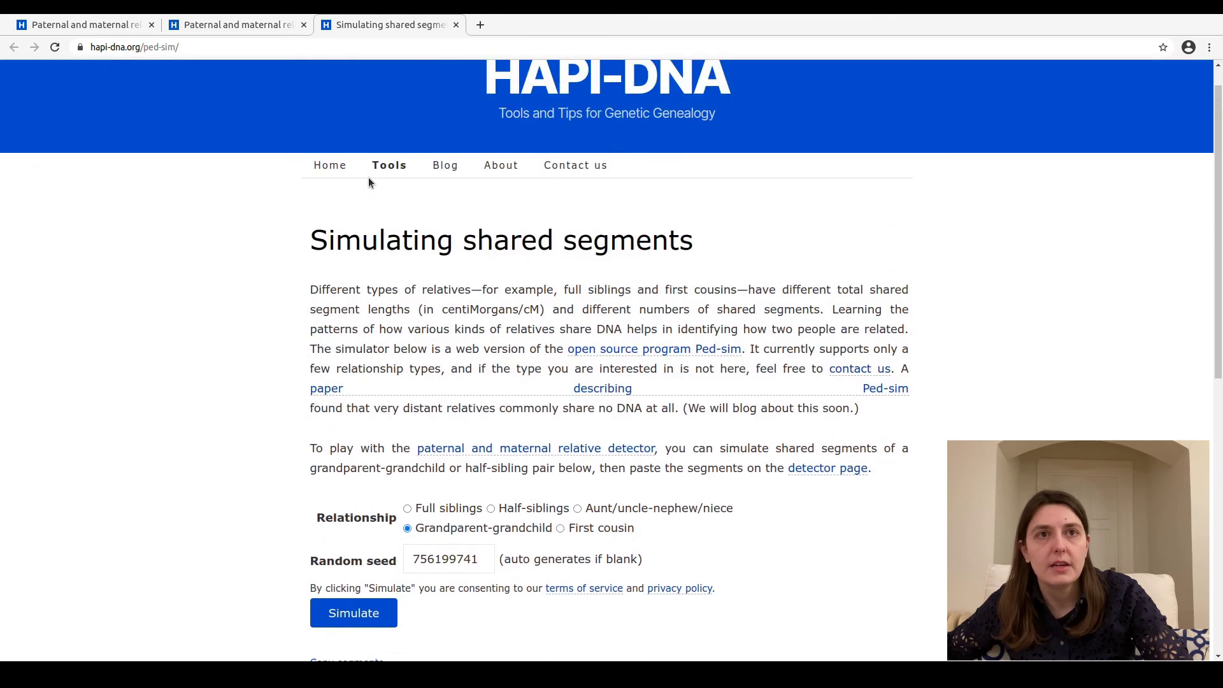
{"action": "mouse_move", "coordinate": [385, 172]}
{"action": "left_click", "coordinate": [387, 202]}
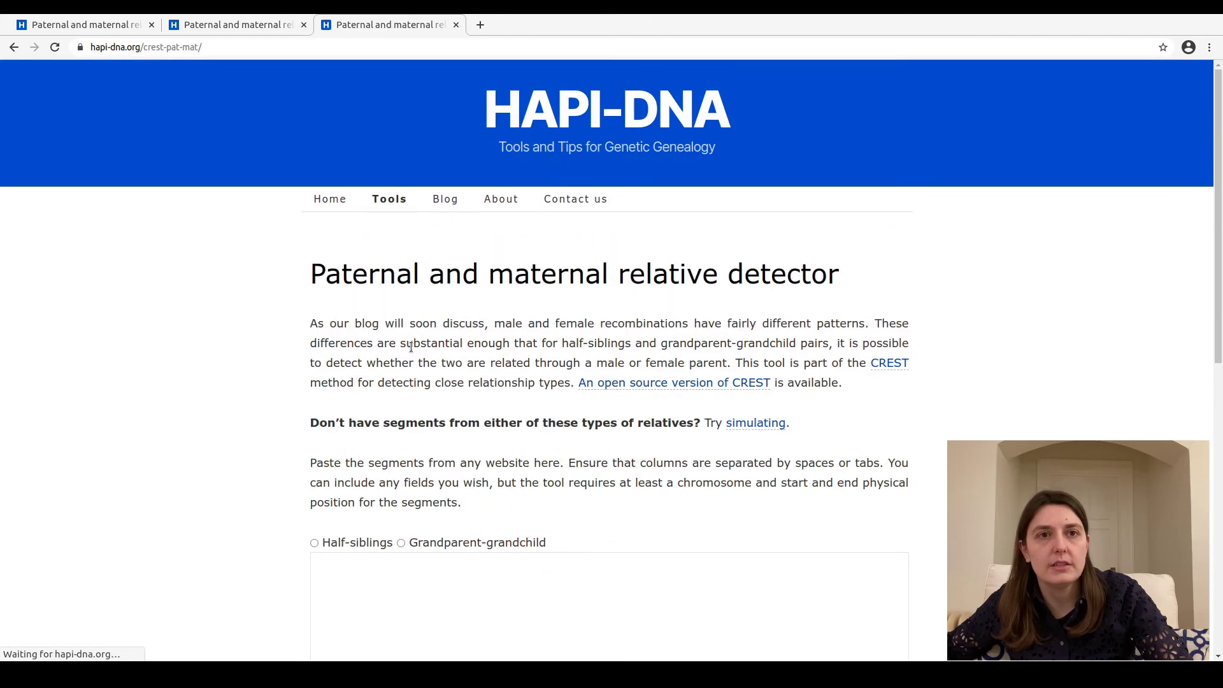
Step: Set the relationship type to Grandparent-grandchild, paste the copied segments into the detector and check the line about the grandchild's parent
{"action": "scroll", "coordinate": [380, 382], "scroll_direction": "down", "scroll_amount": 5}
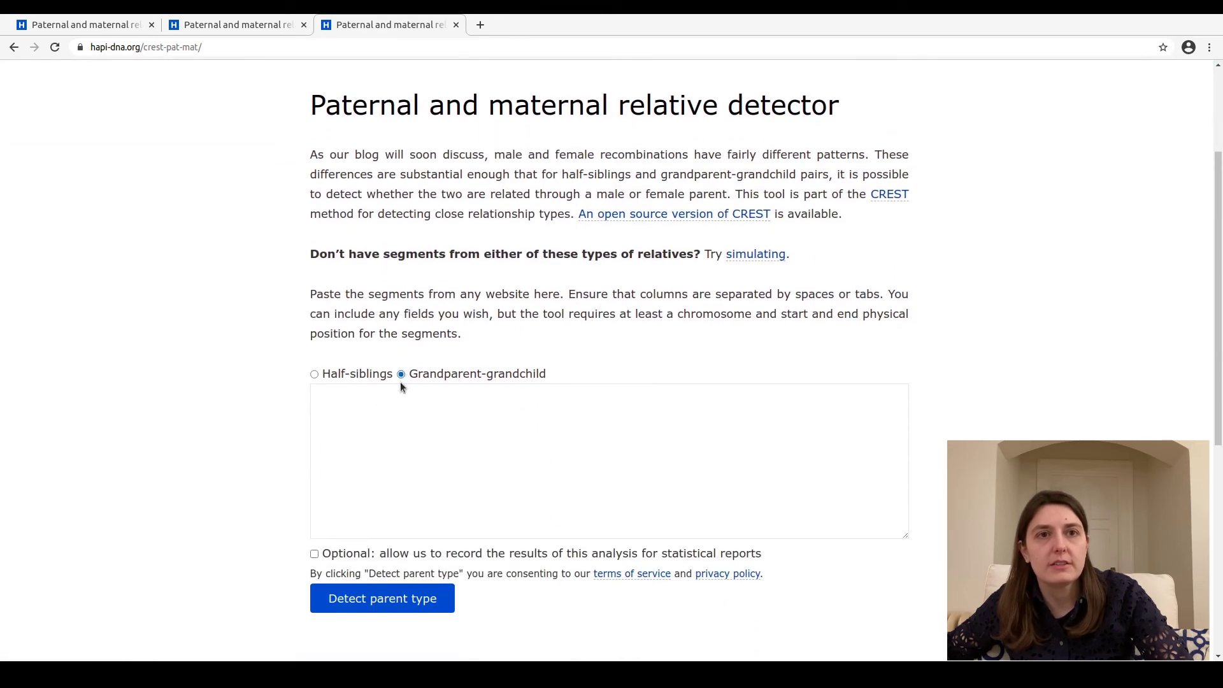
{"action": "left_click", "coordinate": [396, 447]}
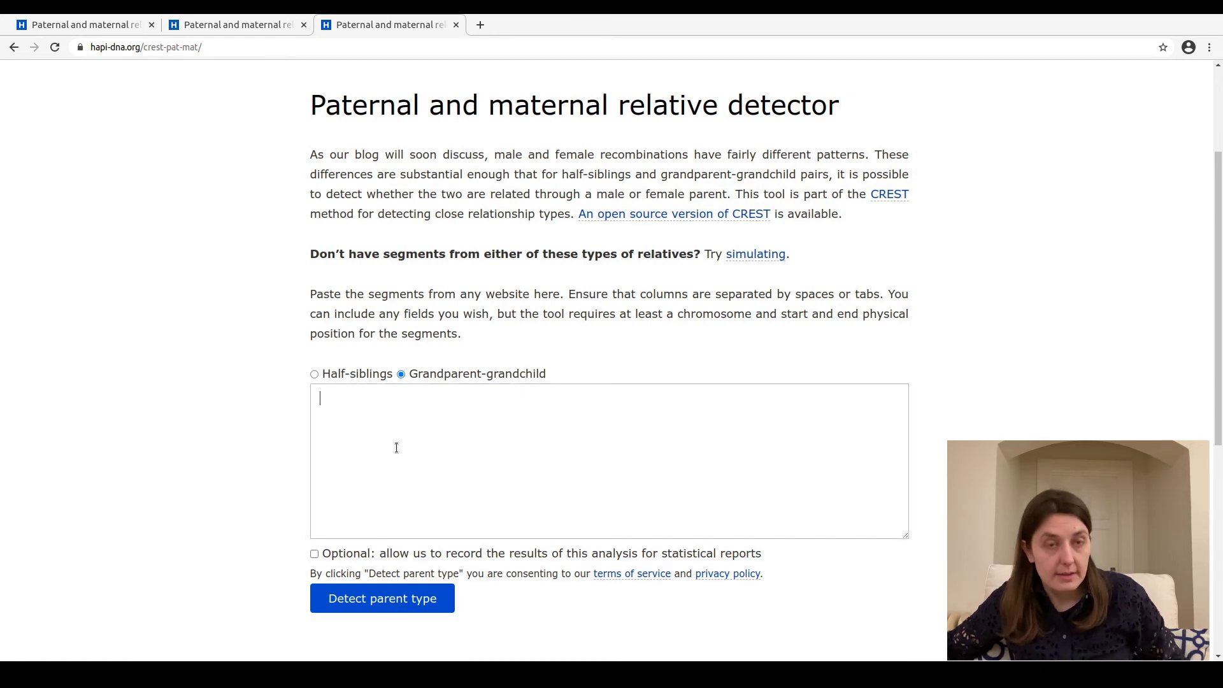
{"action": "key", "text": "ctrl+v"}
{"action": "scroll", "coordinate": [370, 440], "scroll_direction": "up", "scroll_amount": 10}
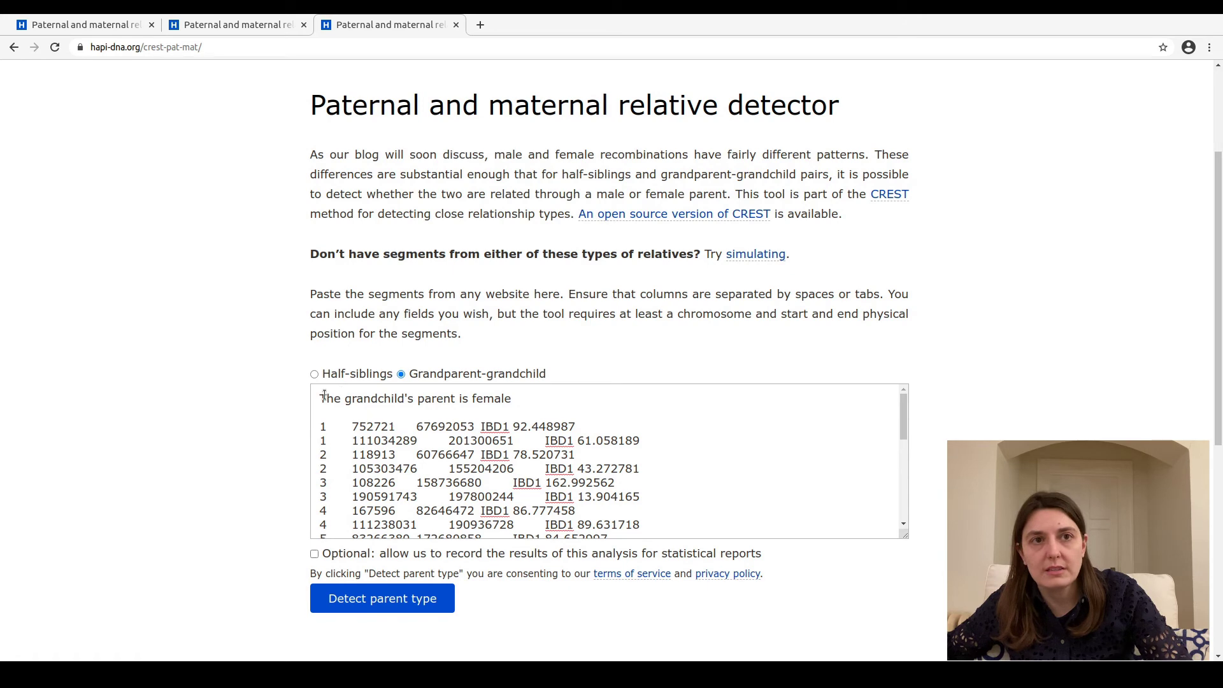
{"action": "left_click_drag", "start_coordinate": [322, 396], "coordinate": [530, 400]}
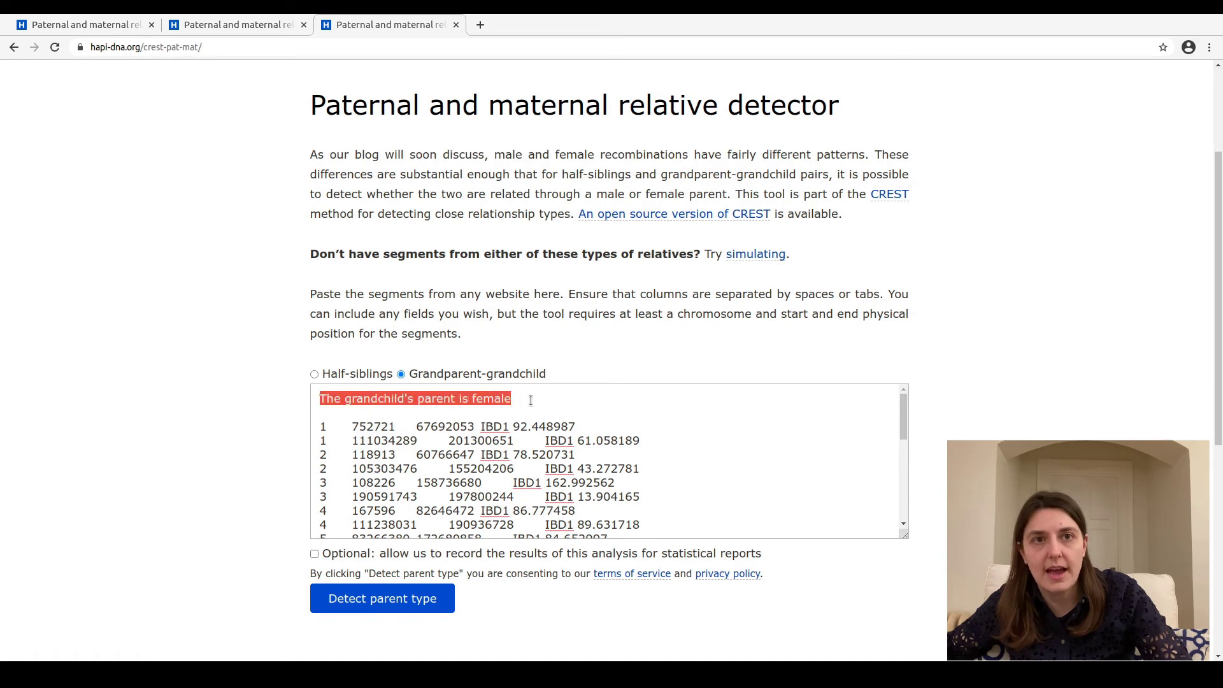
{"action": "left_click", "coordinate": [456, 401]}
{"action": "scroll", "coordinate": [411, 468], "scroll_direction": "down", "scroll_amount": 2}
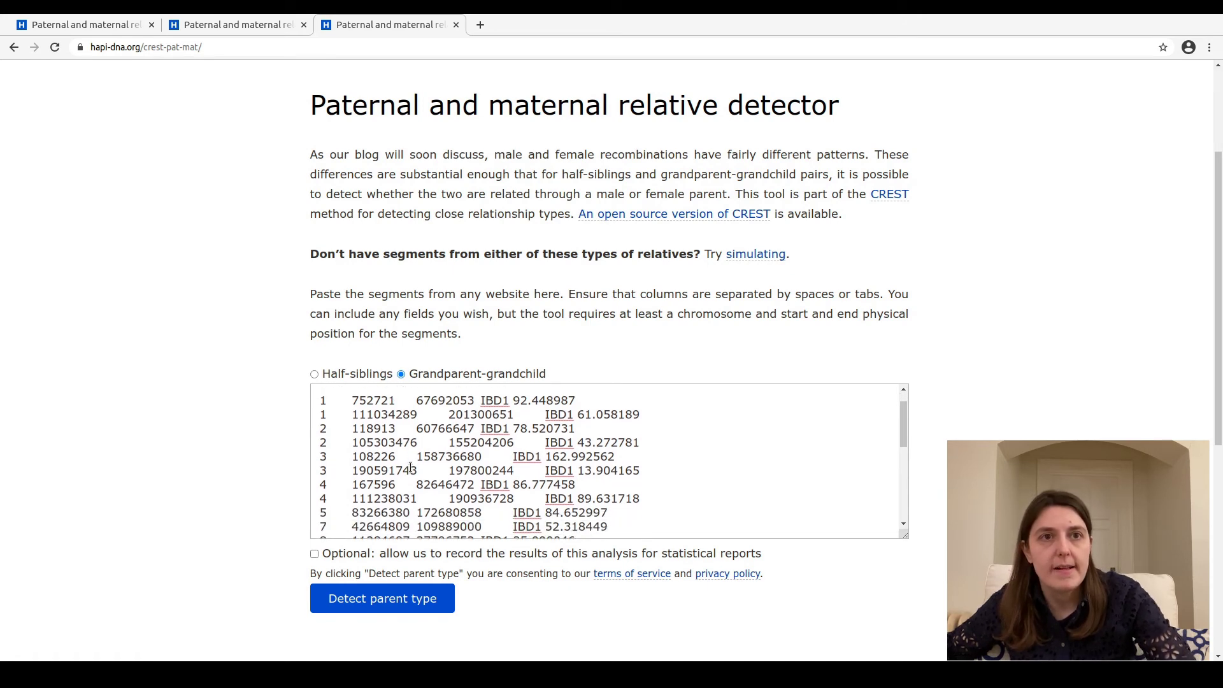
{"action": "scroll", "coordinate": [411, 468], "scroll_direction": "up", "scroll_amount": 2}
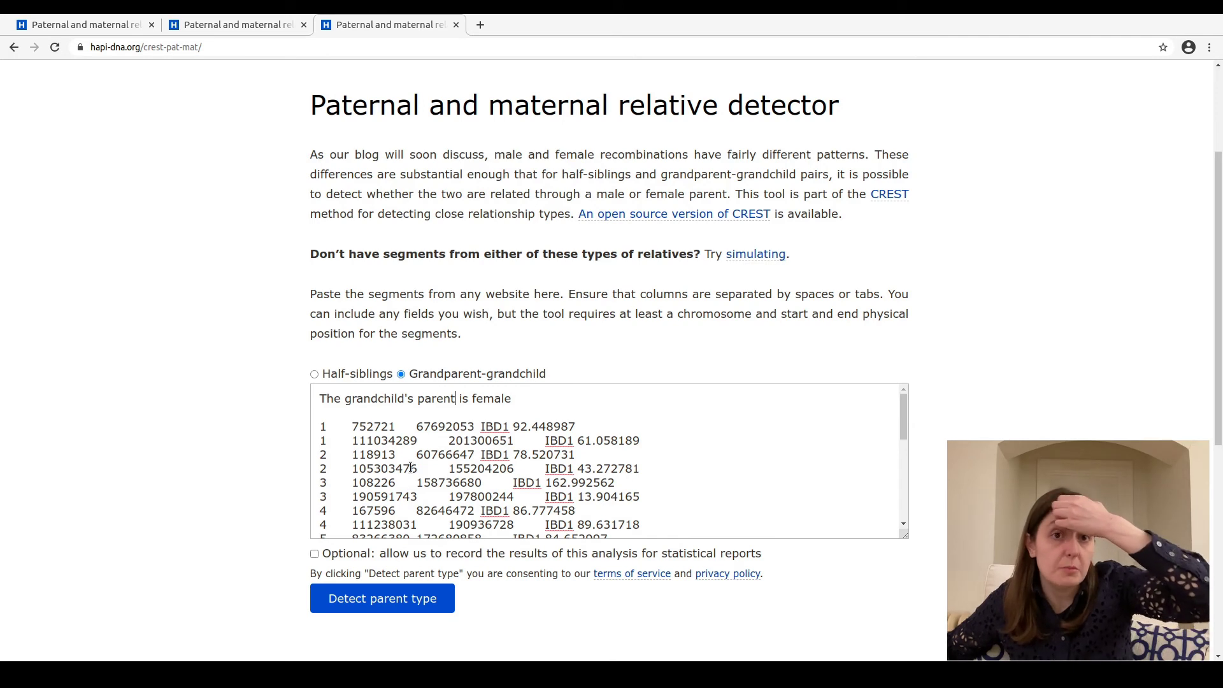
Step: Run the parent type detection on the grandparent-grandchild segments and review the evidence statement, score chart and evidence table
{"action": "scroll", "coordinate": [288, 494], "scroll_direction": "down", "scroll_amount": 2}
{"action": "left_click", "coordinate": [355, 471]}
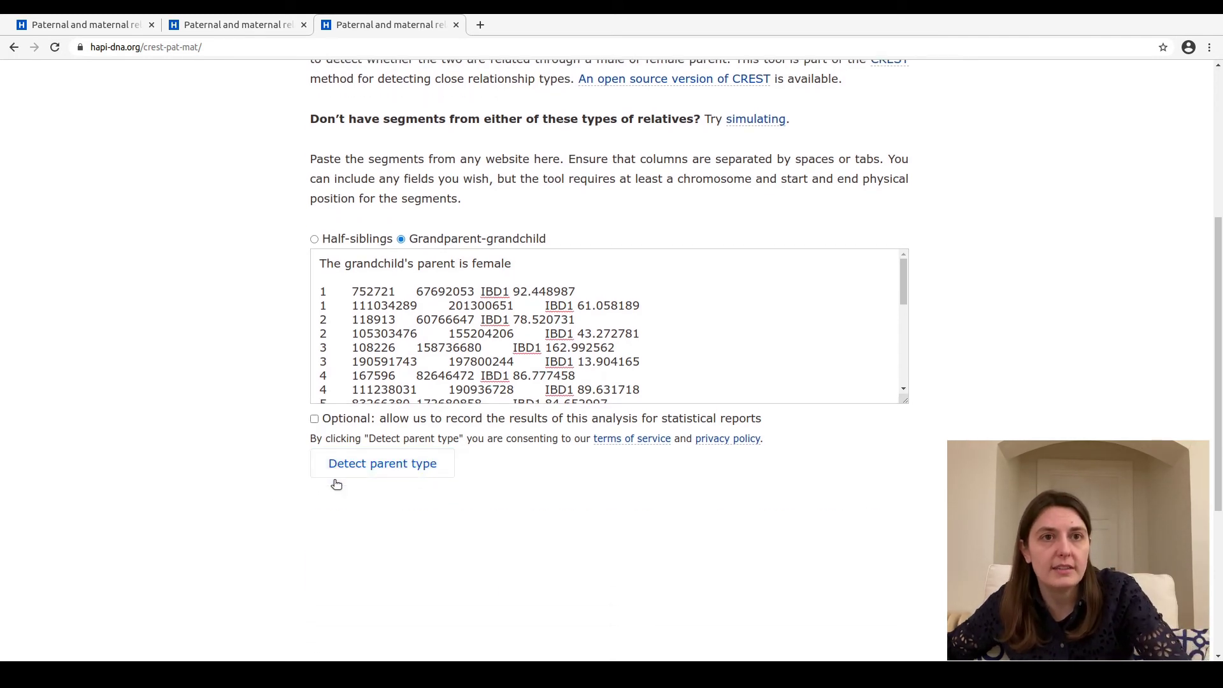
{"action": "scroll", "coordinate": [269, 502], "scroll_direction": "down", "scroll_amount": 5}
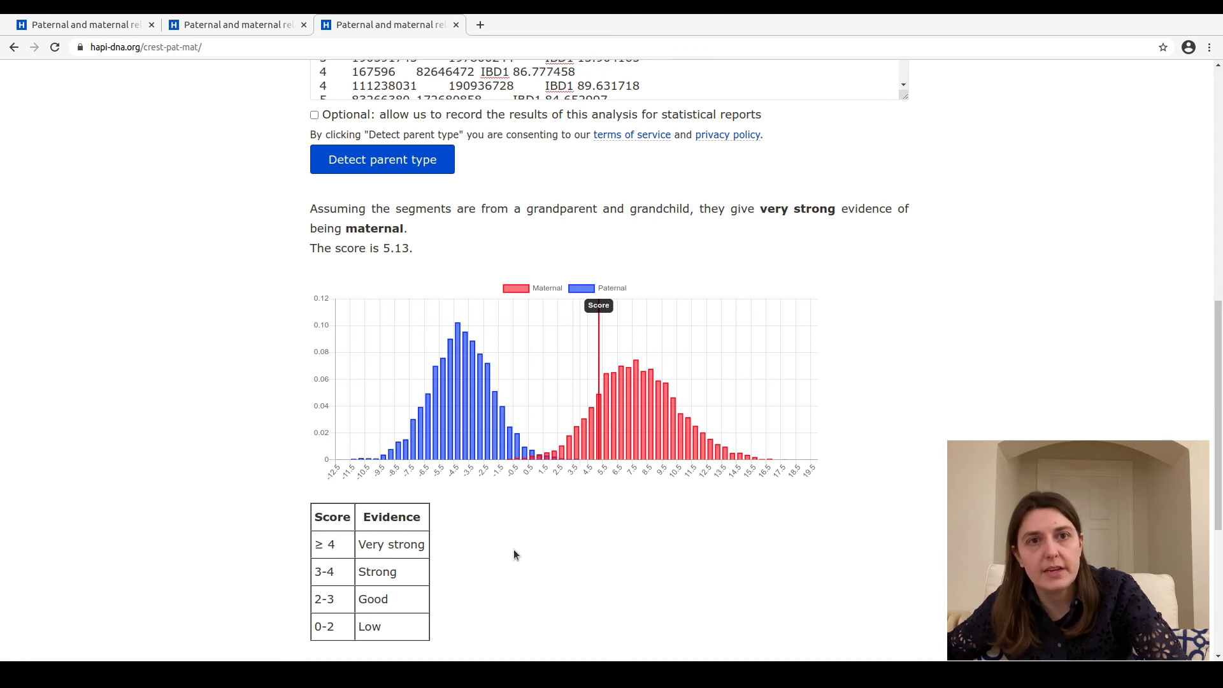
{"action": "scroll", "coordinate": [578, 583], "scroll_direction": "down", "scroll_amount": 1}
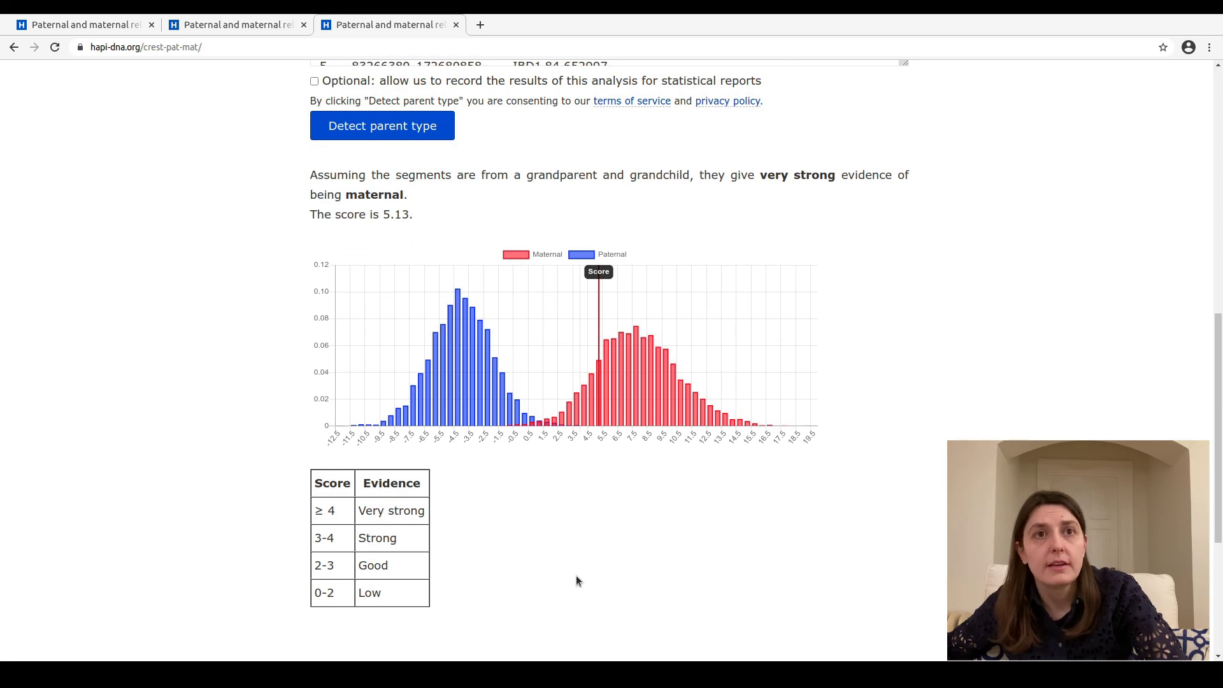
{"action": "scroll", "coordinate": [575, 581], "scroll_direction": "up", "scroll_amount": 7}
{"action": "scroll", "coordinate": [576, 580], "scroll_direction": "up", "scroll_amount": 3}
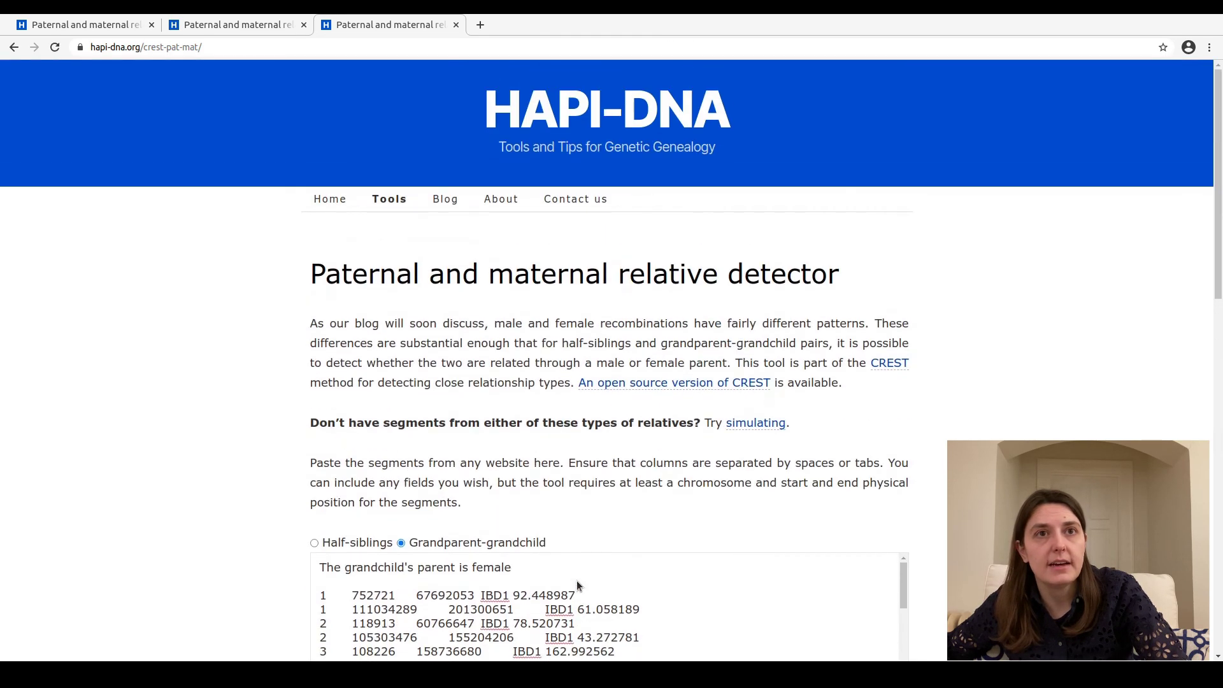